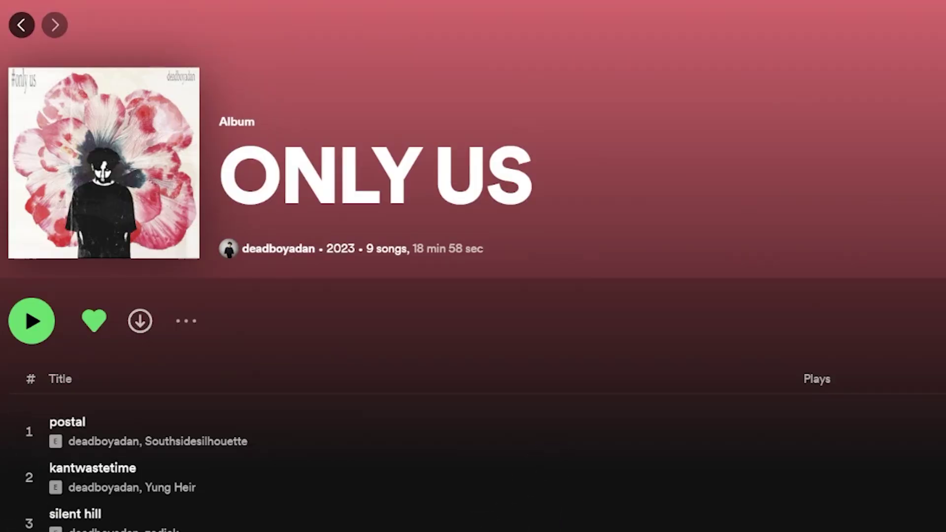
scroll(473, 296, "down", 9)
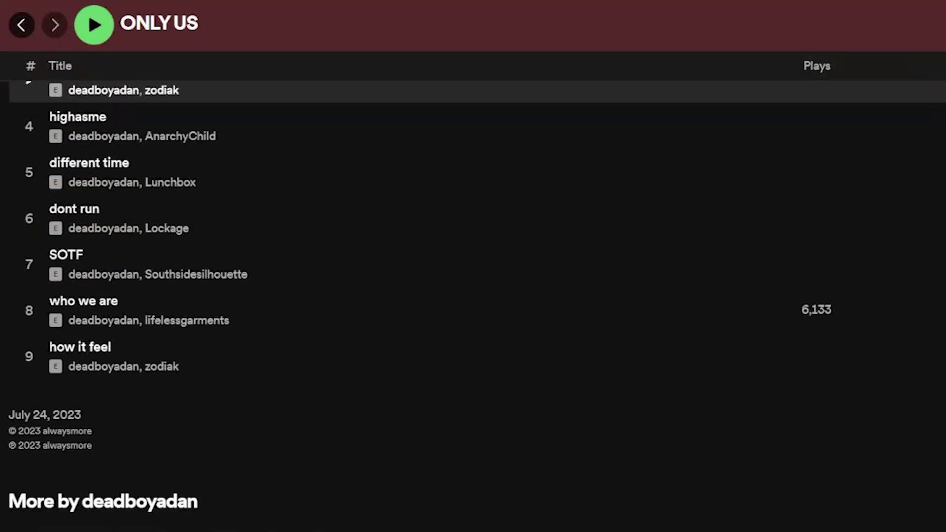
scroll(521, 465, "up", 9)
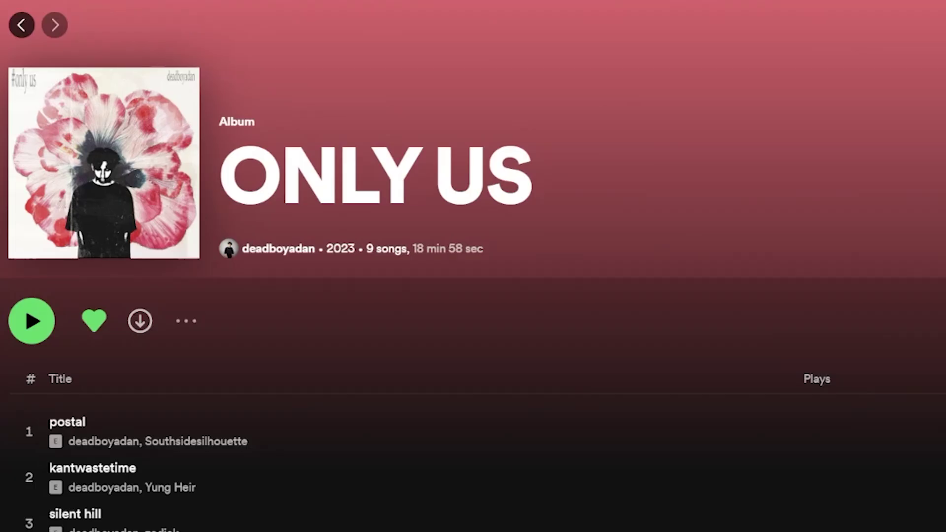
scroll(473, 296, "down", 8)
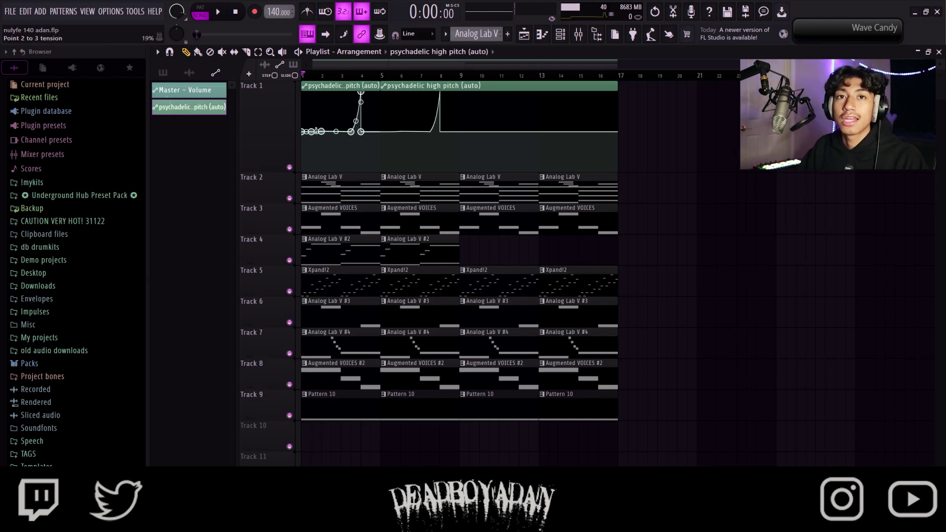
Step: Bring up the channel rack for the Analog Lab V pattern and check the preset loaded in its instrument
left_click_drag(321, 131, 320, 170)
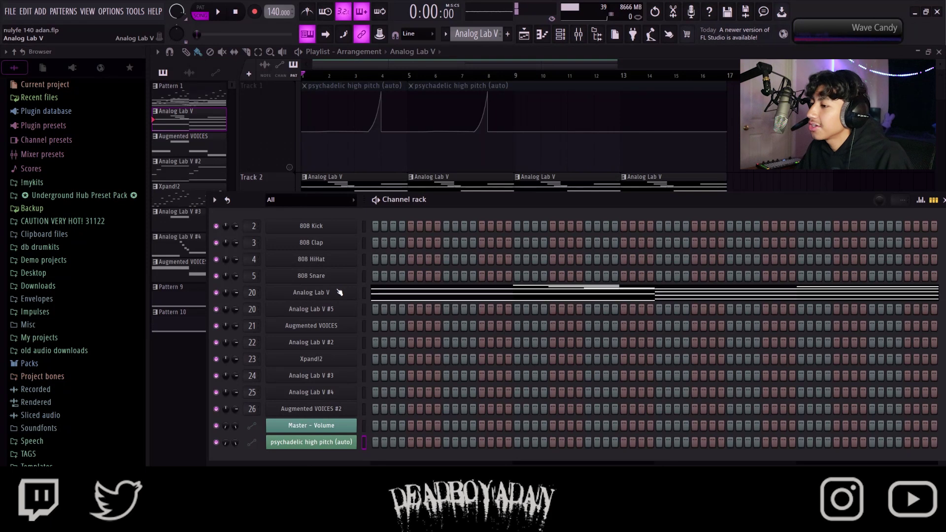
left_click(343, 291)
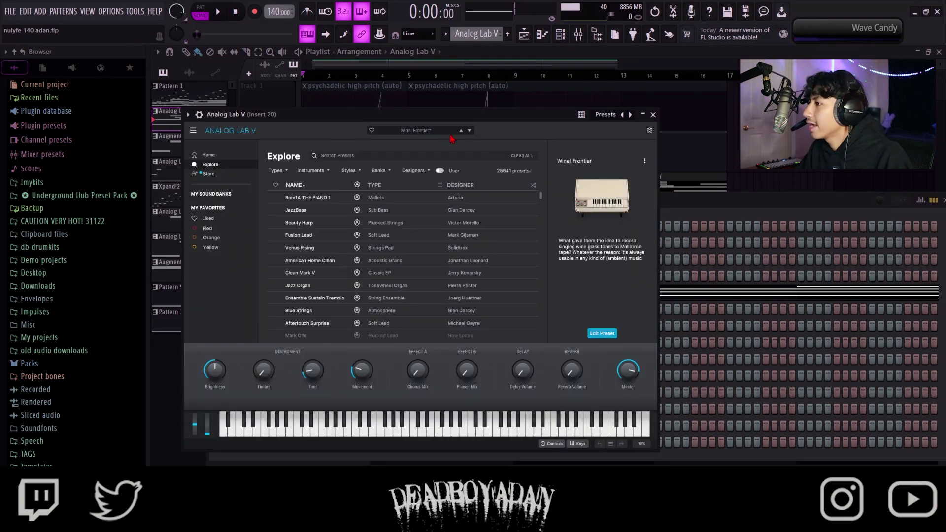
left_click(652, 115)
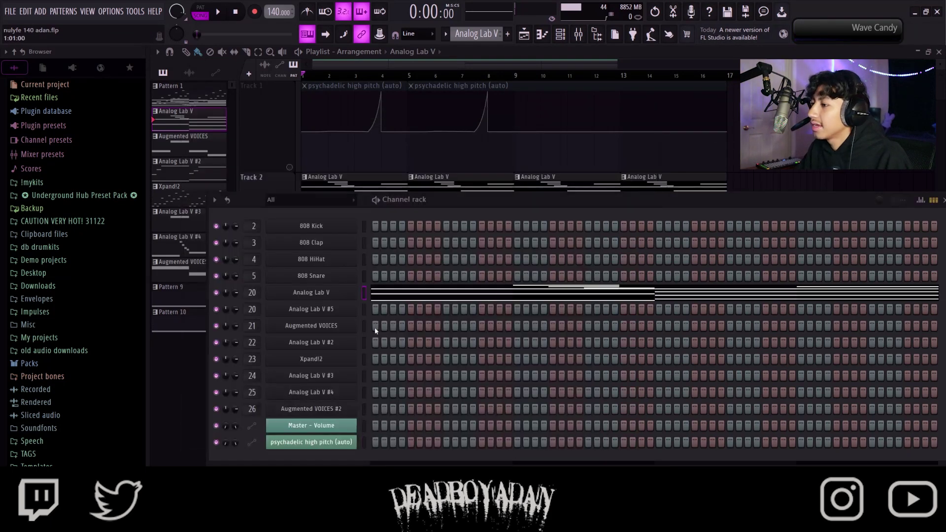
Step: Open the Analog Lab V chord notes in the piano roll and play the pattern back
left_click(395, 291)
left_click(337, 53)
scroll(688, 186, "down", 2)
scroll(685, 189, "down", 2)
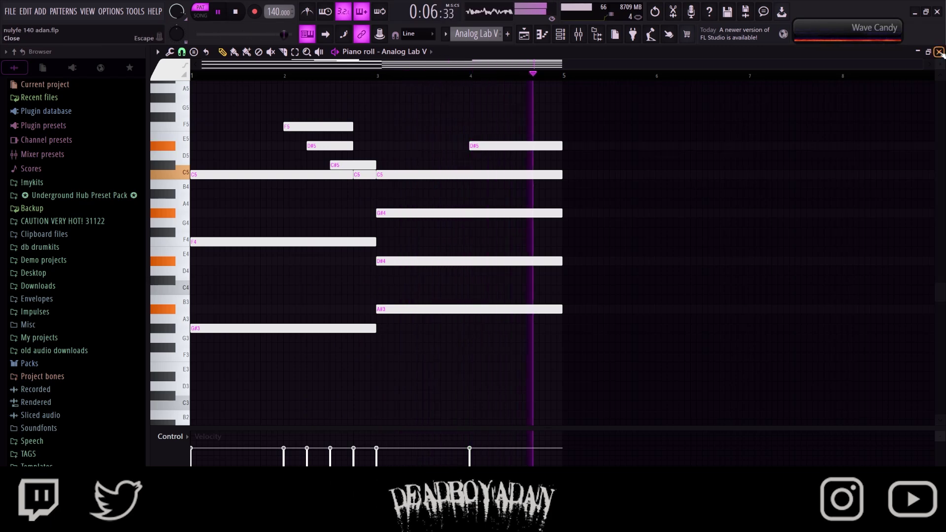
key("space")
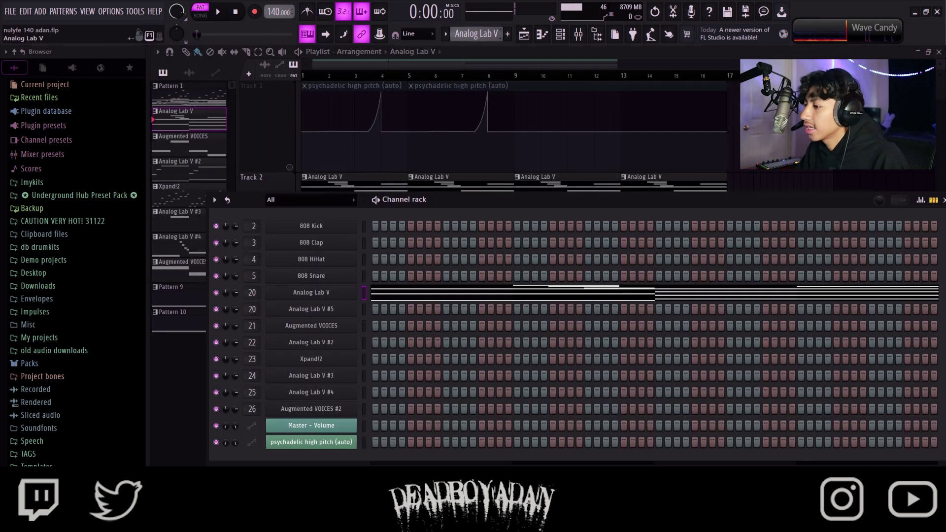
Step: Switch to the Augmented VOICES pattern and open its instrument to check the loaded preset
key("KP_Add")
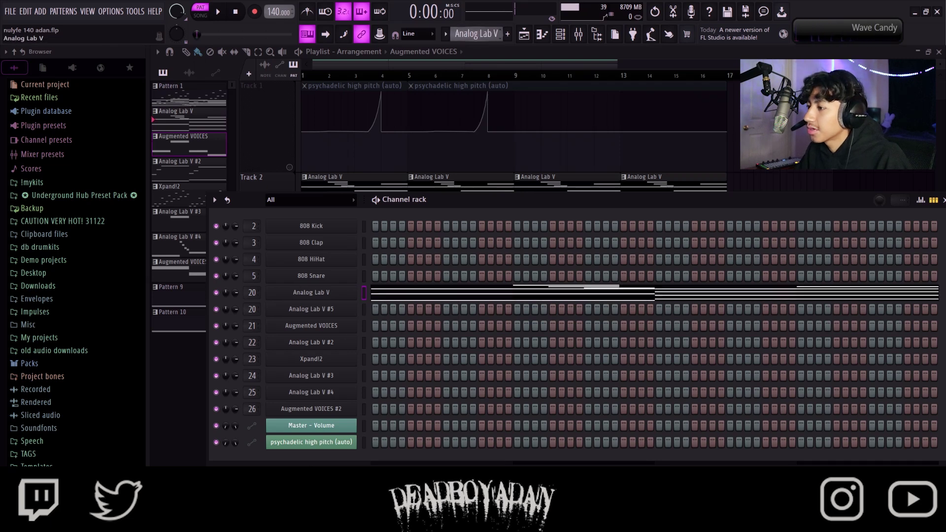
key("KP_Add")
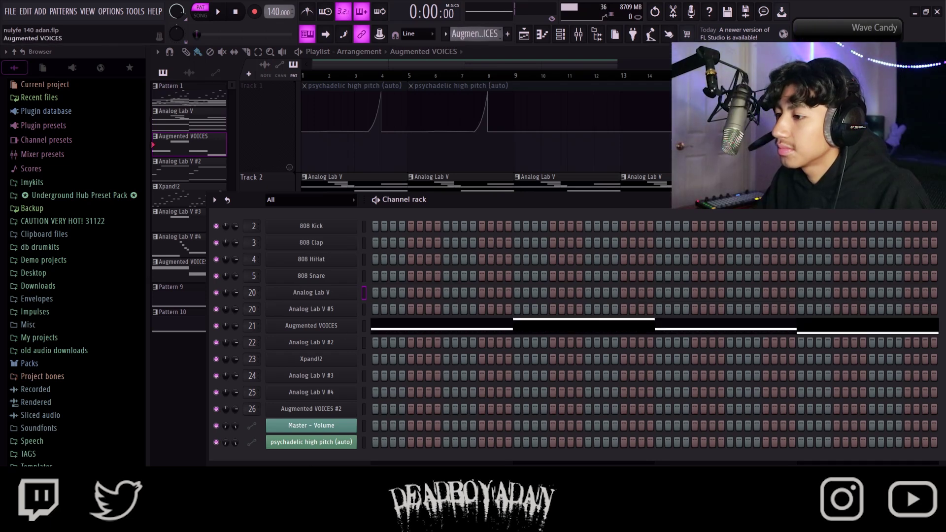
left_click(343, 329)
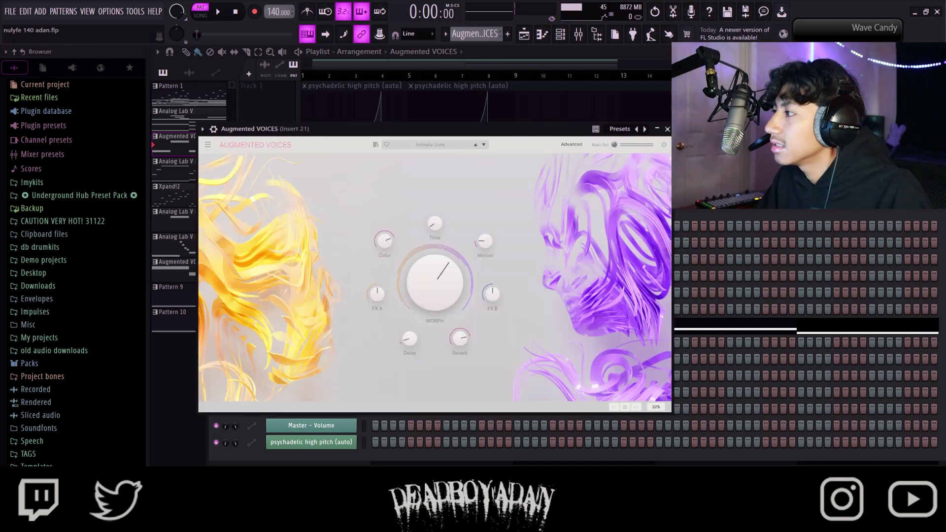
Step: View the Augmented VOICES notes in the piano roll, play the pattern back, and return to the channel rack
key("F7")
scroll(391, 327, "up", 8)
key("space")
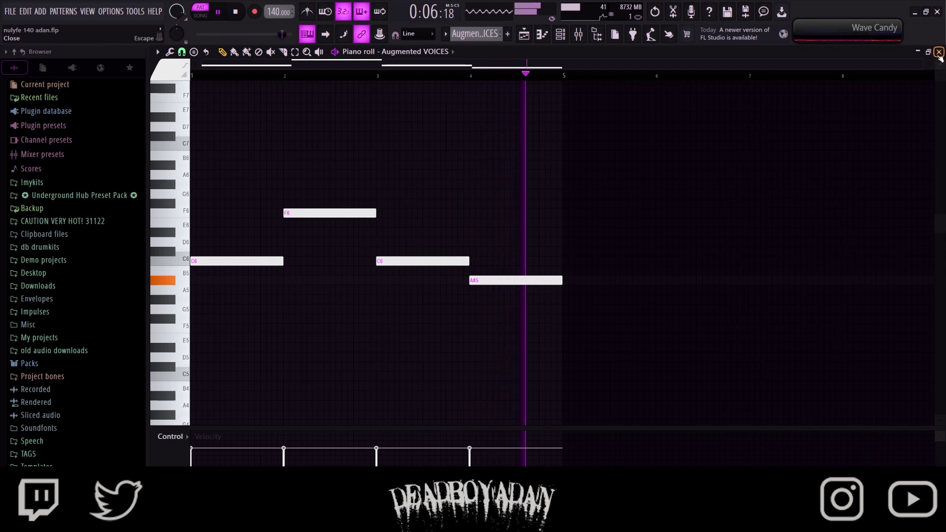
key("space")
key("F6")
left_click(938, 52)
Step: Switch to the Analog Lab V #2 pattern, check its instrument preset, and play back its notes in the piano roll
scroll(476, 34, "down", 1)
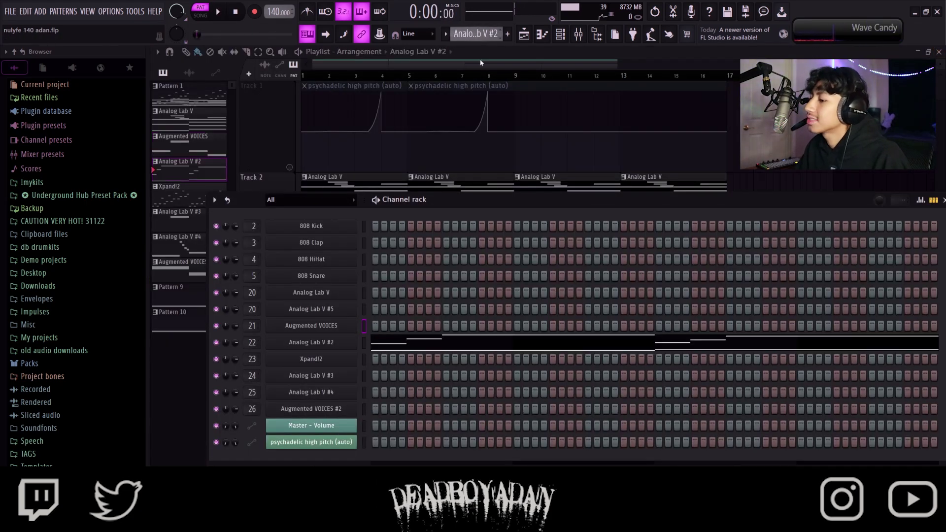
left_click(351, 345)
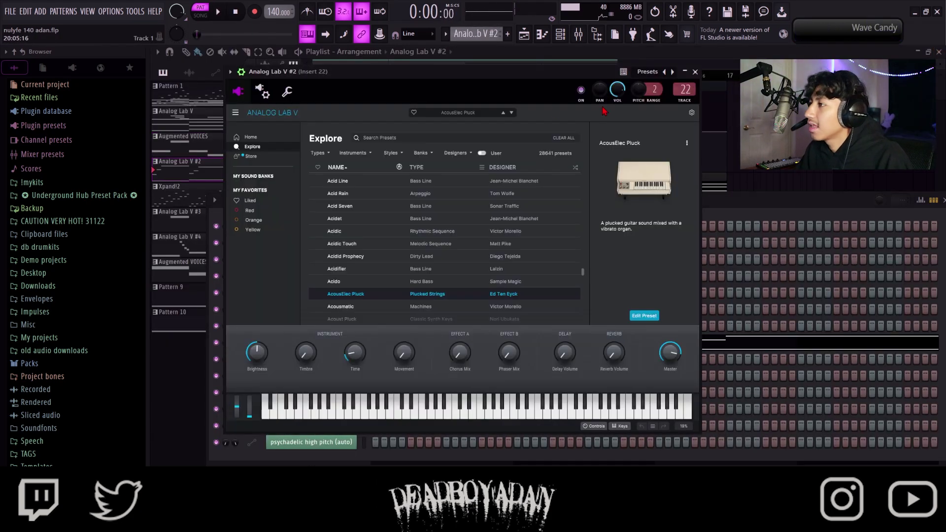
left_click(696, 72)
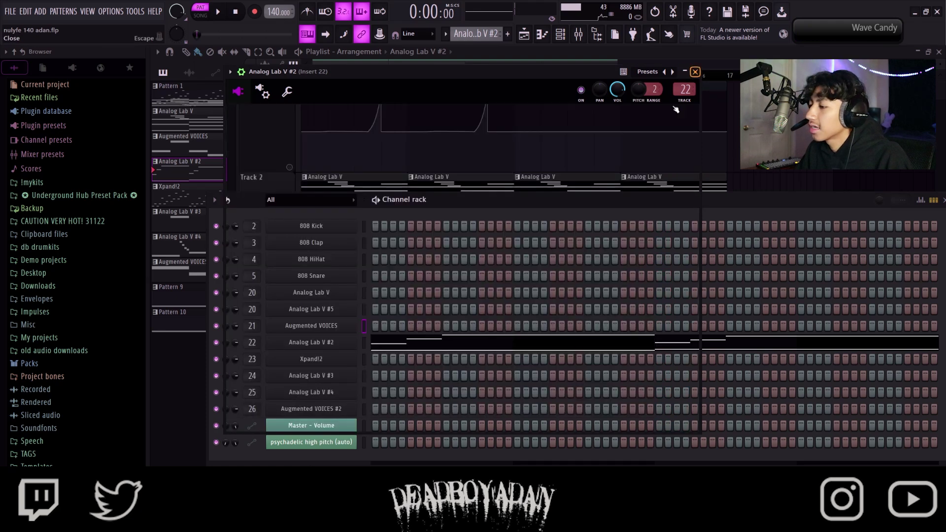
left_click(423, 341)
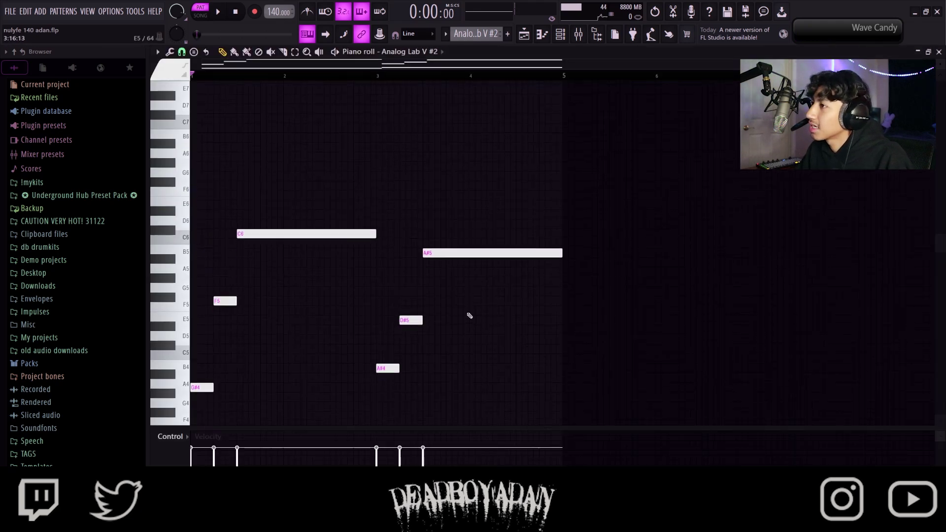
left_click(344, 57)
Step: Switch to the Xpand!2 pattern, open its instrument, and review its arpeggio notes in the piano roll
scroll(609, 140, "down", 3)
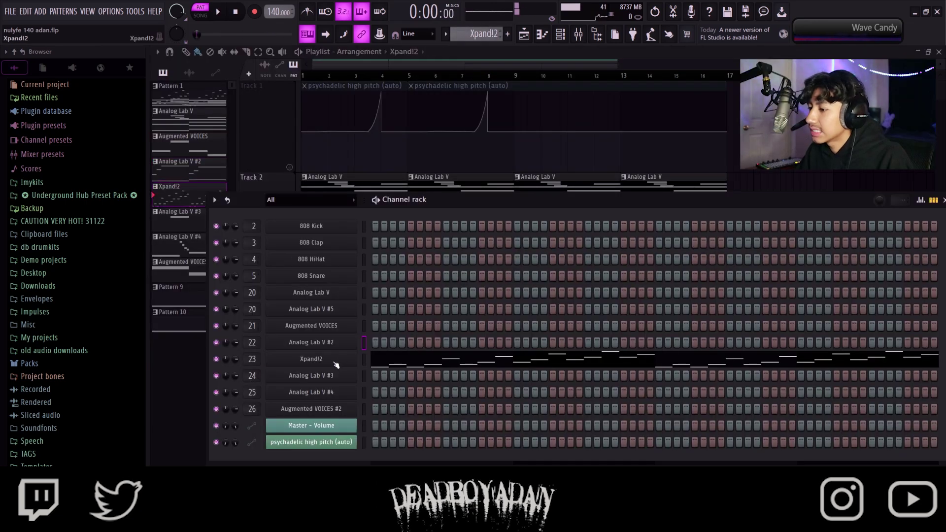
left_click(336, 363)
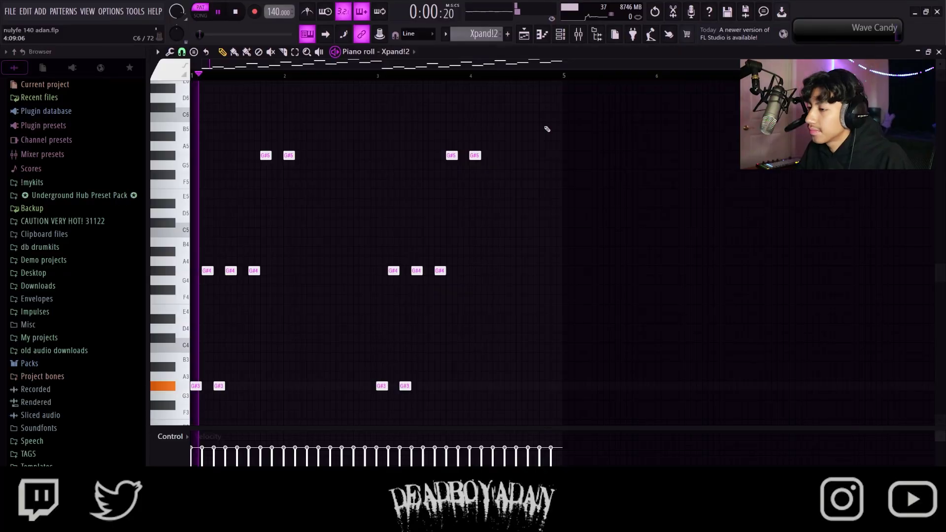
scroll(688, 156, "down", 1)
scroll(690, 156, "up", 2)
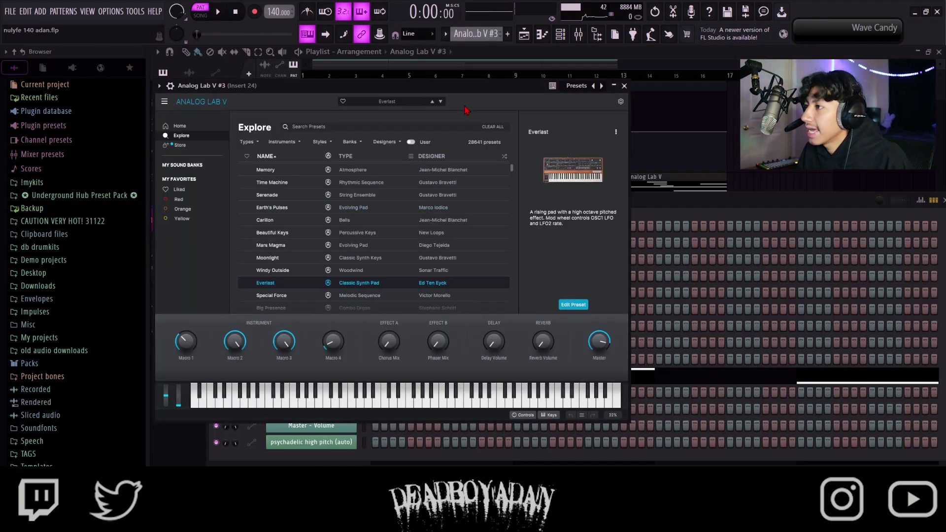
Step: Close the Analog Lab V #3 instrument and play its two-note pattern back in the piano roll
left_click(624, 86)
left_click(486, 384)
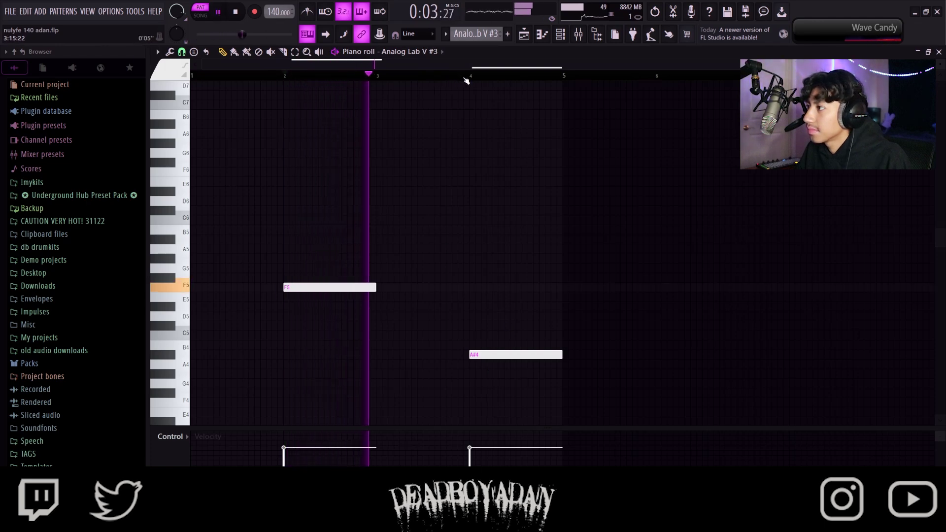
key("space")
left_click(939, 52)
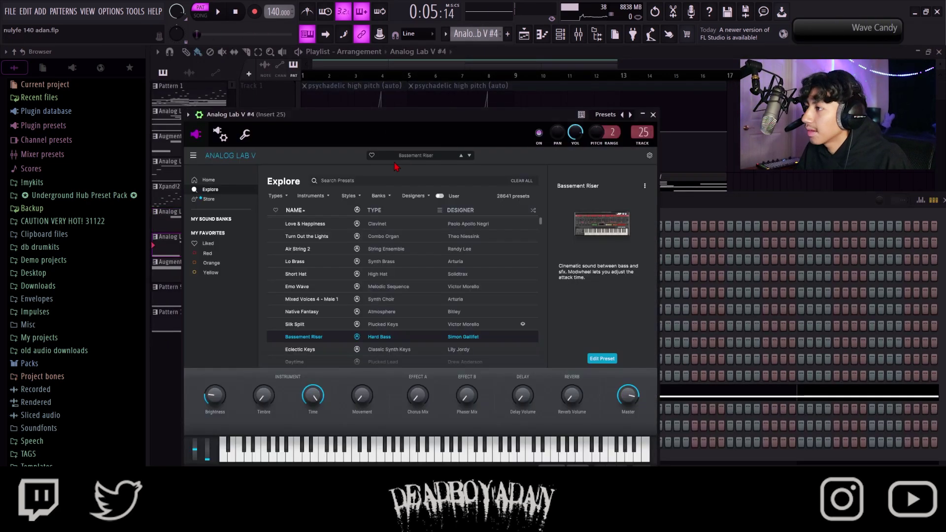
Step: Close the Analog Lab V #4 instrument and play its descending bass pattern back in the piano roll
left_click(653, 115)
left_click(488, 394)
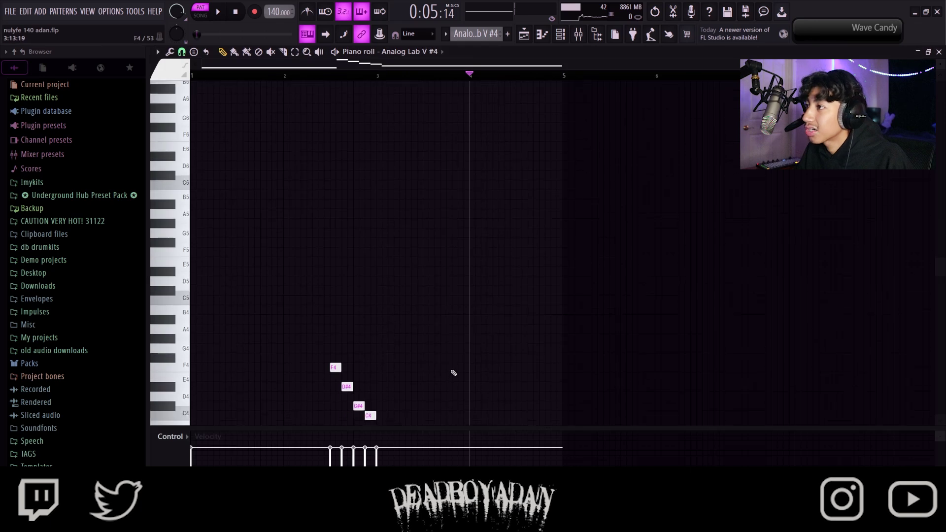
key("space")
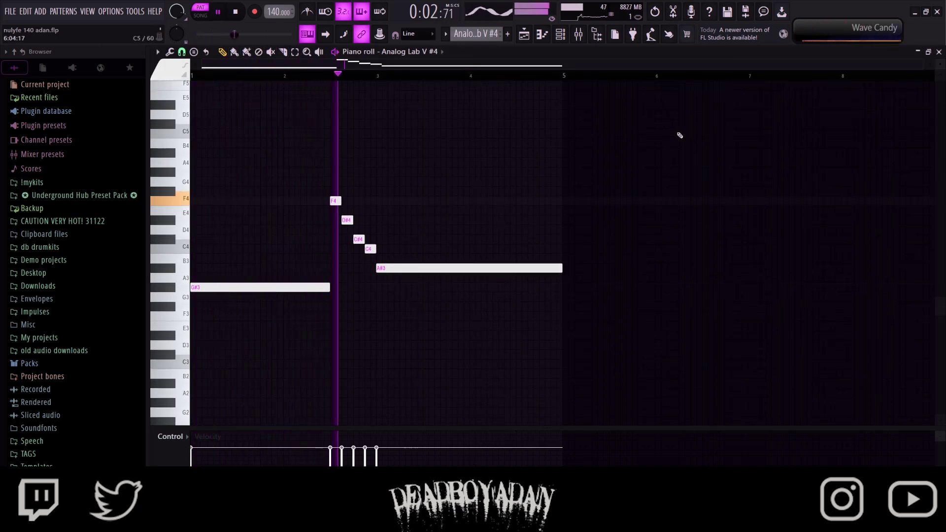
key("space")
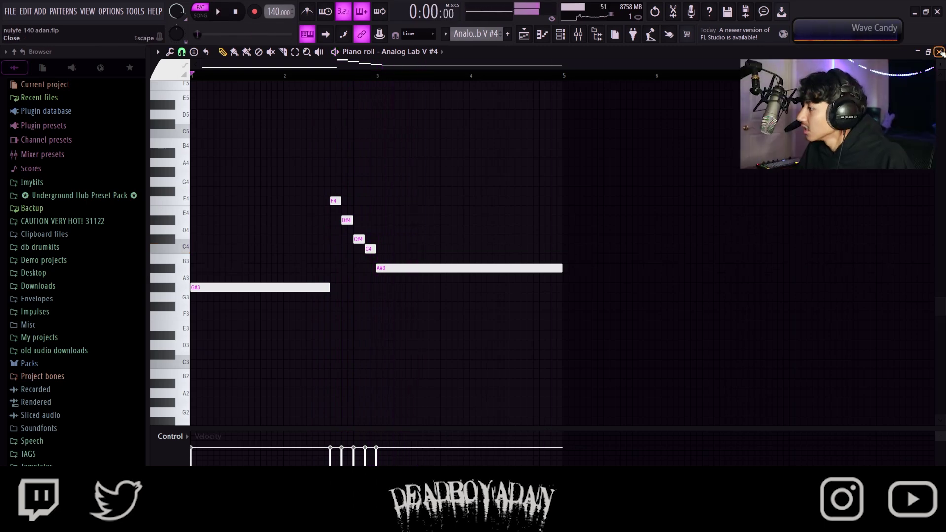
left_click(939, 52)
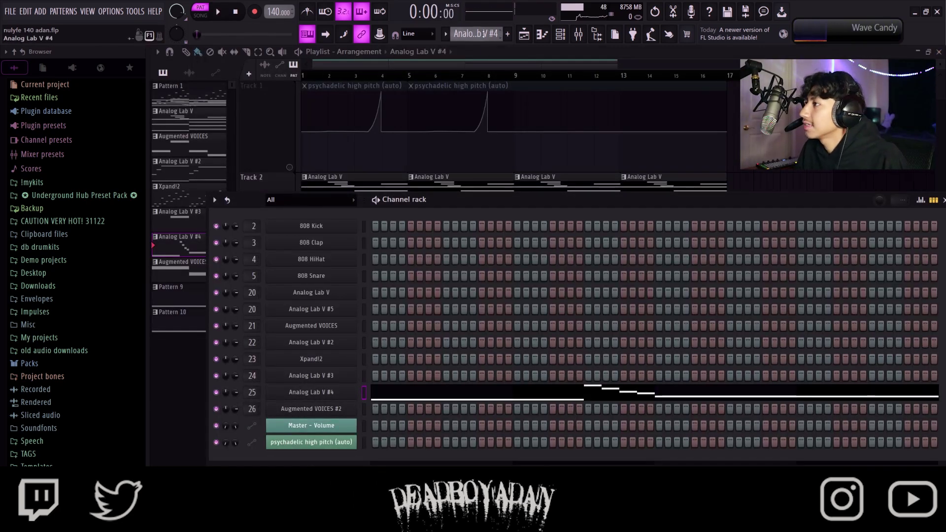
Step: Switch to the Augmented VOICES #2 pattern, check its instrument preset, and play back its notes in the piano roll
scroll(483, 34, "down", 1)
left_click(311, 409)
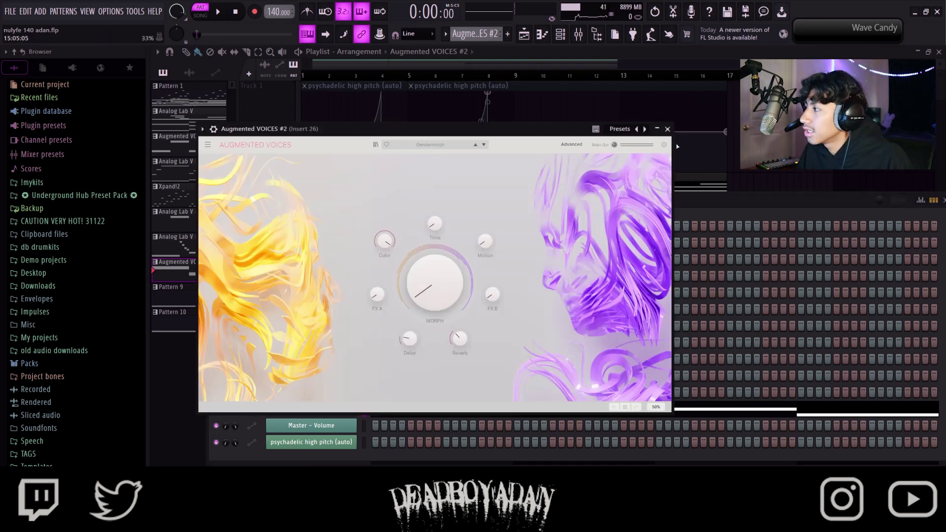
left_click(667, 130)
left_click(391, 413)
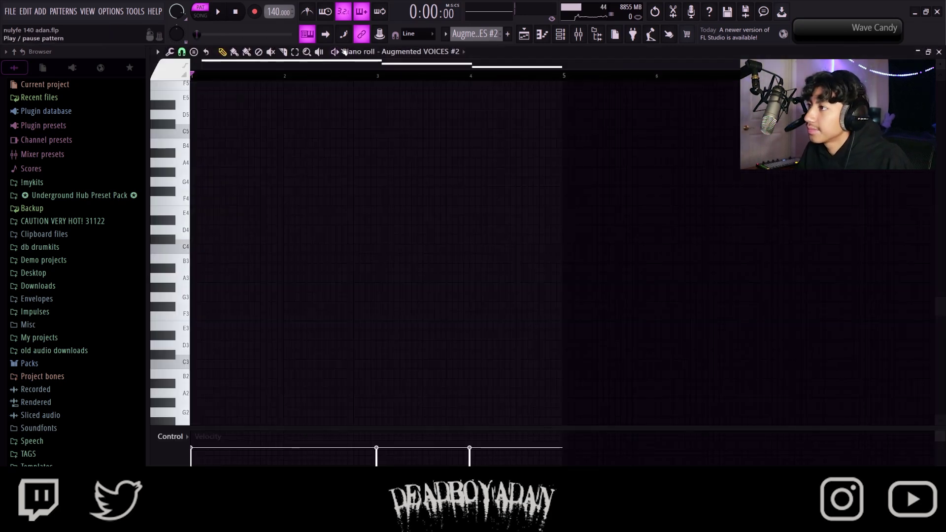
key("space")
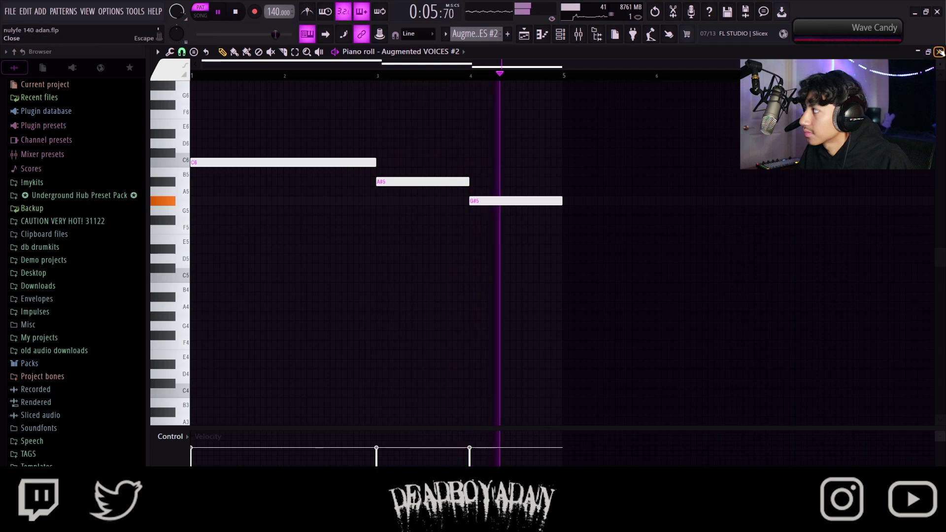
left_click(938, 51)
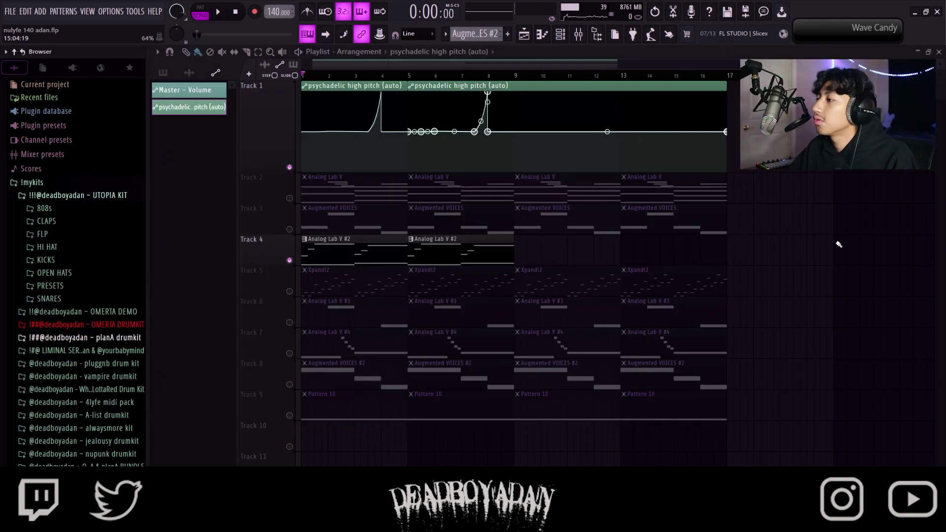
Step: Create an automation clip for the master pitch and solo its playlist track, Track 10
right_click(177, 33)
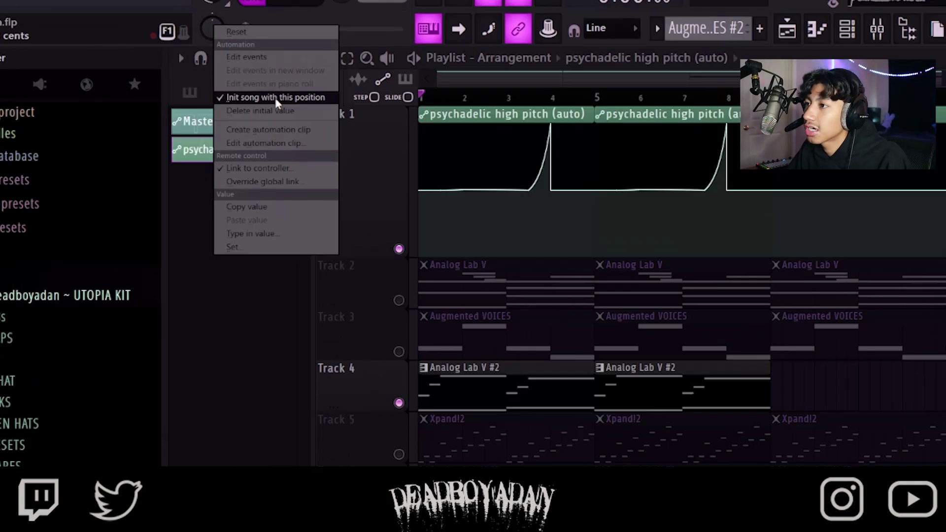
left_click(212, 98)
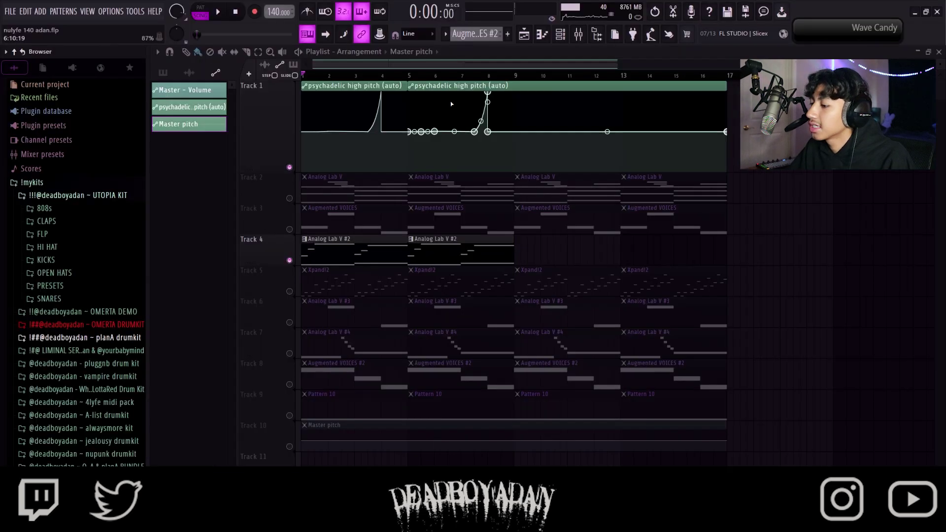
scroll(375, 386, "down", 5)
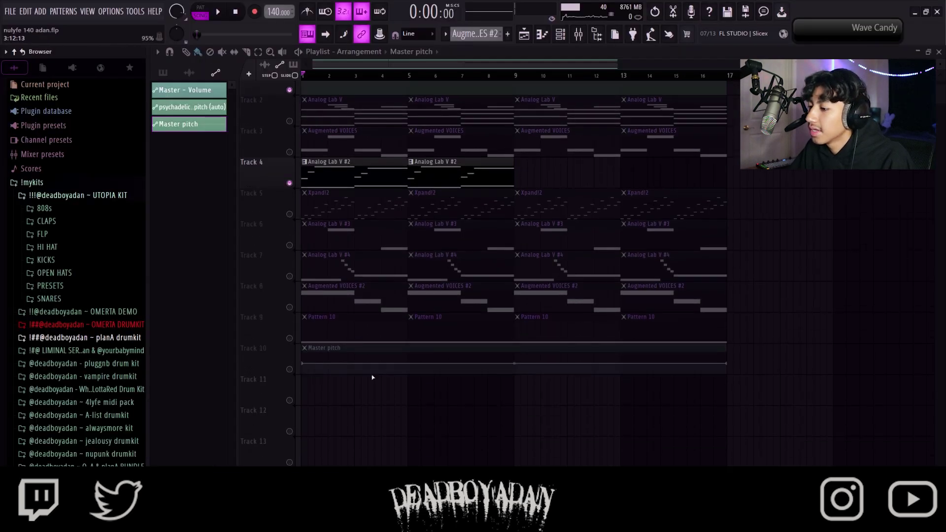
right_click(290, 292)
scroll(333, 278, "up", 1)
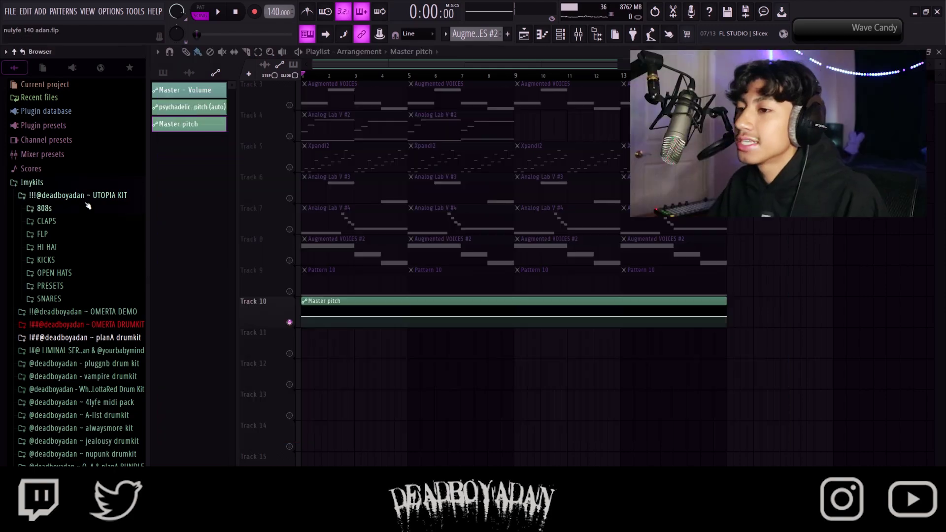
Step: Load the psychadelic guitar (auto) preset from the UTOPIA KIT presets into the Master pitch automation clip
left_click(59, 287)
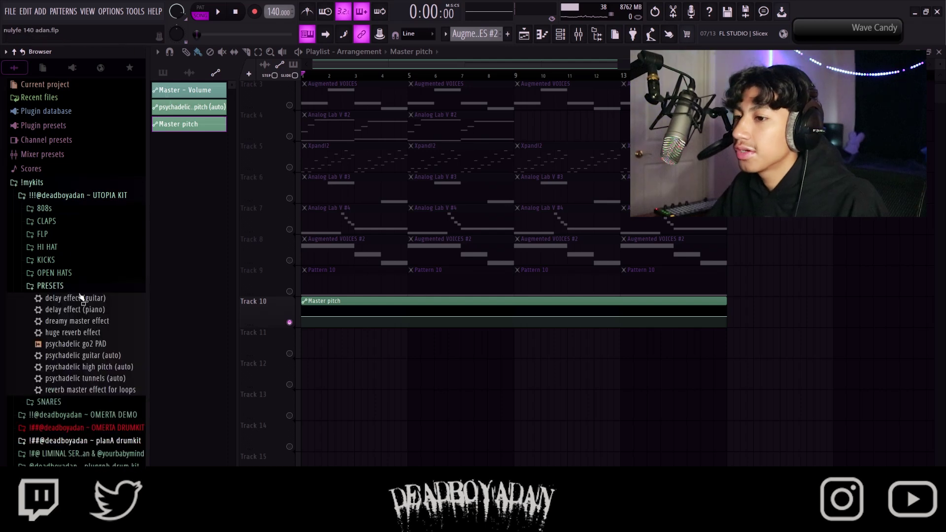
double_click(357, 304)
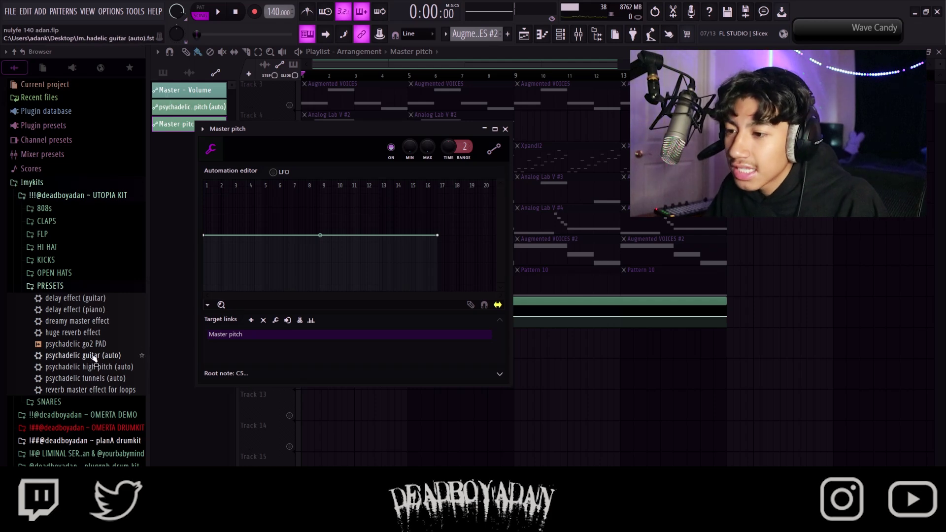
left_click_drag(91, 357, 436, 129)
left_click(504, 129)
scroll(291, 170, "up", 3)
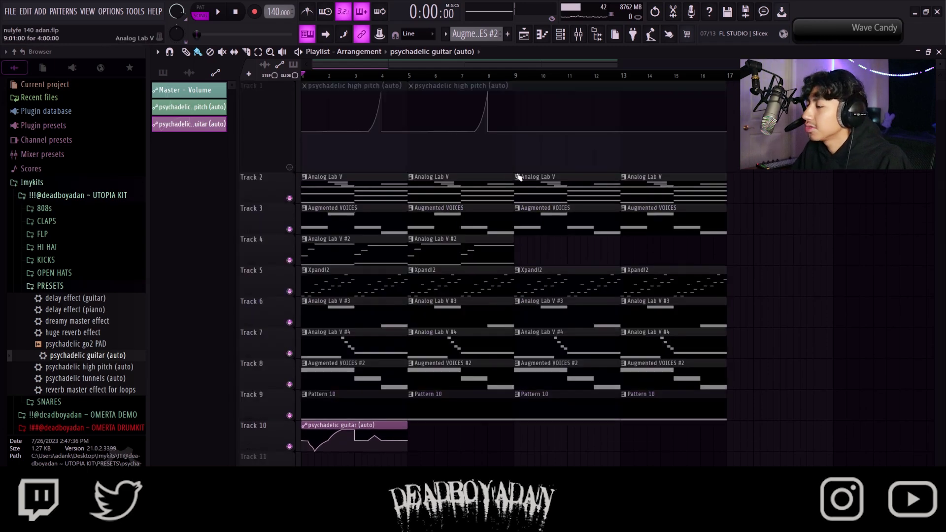
Step: Reopen the psychadelic guitar (auto) clip on Track 10 to view its curve, and play the arrangement with it
double_click(385, 423)
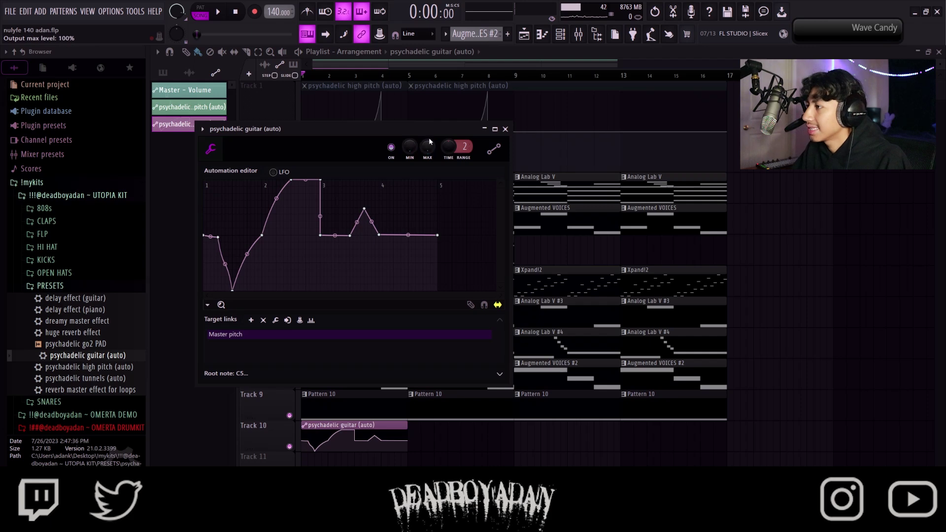
left_click(505, 129)
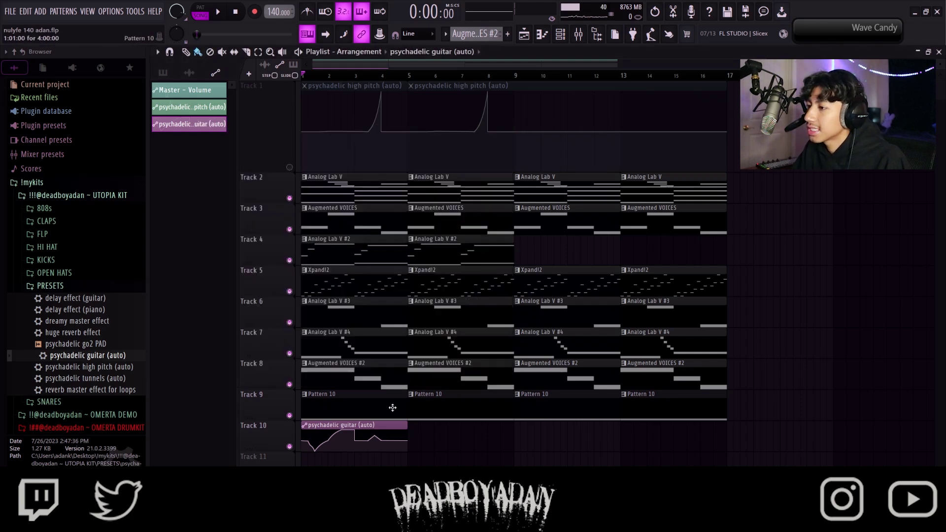
key("space")
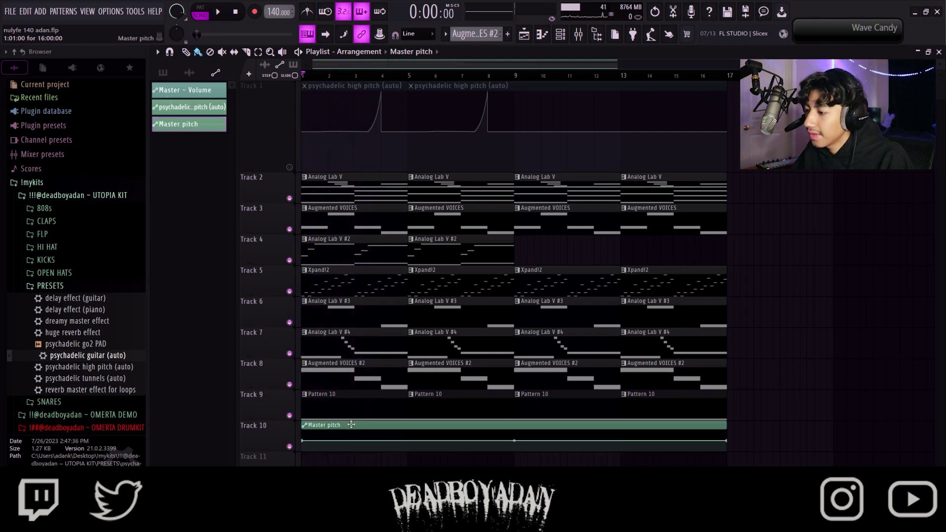
Step: Load the psychadelic high pitch (auto) preset into the Master pitch automation clip on Track 10
double_click(349, 424)
left_click_drag(99, 367, 310, 362)
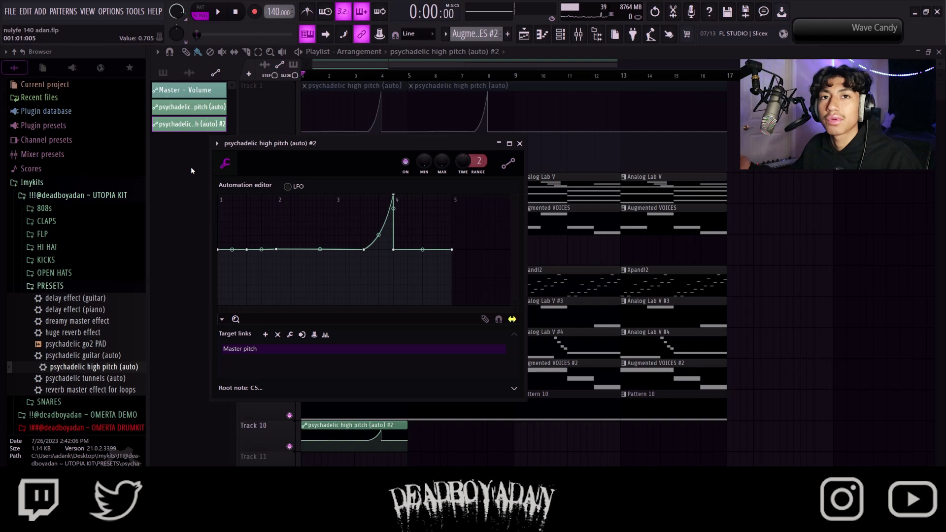
key("Escape")
Step: Delete the psychadelic high pitch (auto) #2 automation clip from Track 10 and from the project
right_click(322, 426)
right_click(195, 130)
left_click(210, 218)
key("Return")
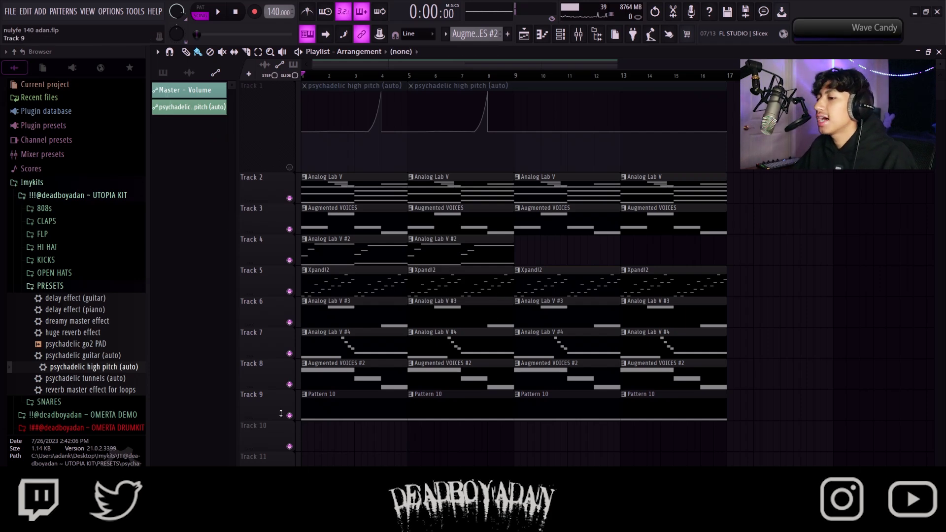
Step: Preview the psychadelic go2 PAD sample from the UTOPIA KIT presets
left_click(108, 346)
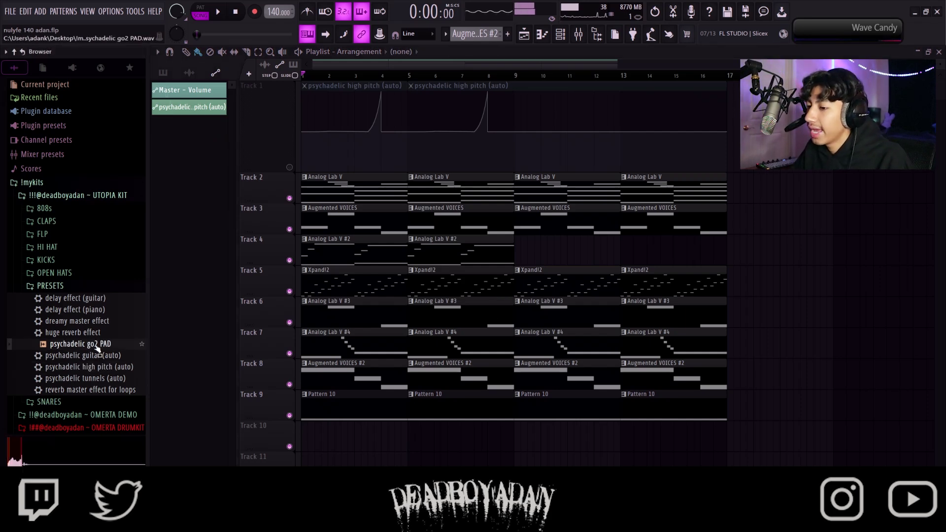
key("space")
key("space")
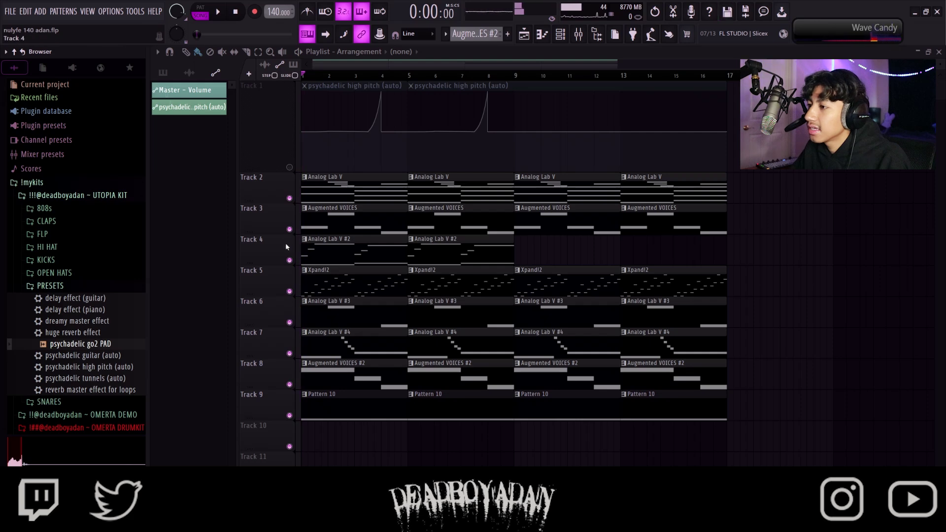
Step: Solo the Analog Lab V track with the Track 1 high pitch automation enabled, and play it back
right_click(290, 198)
key("space")
left_click(289, 168)
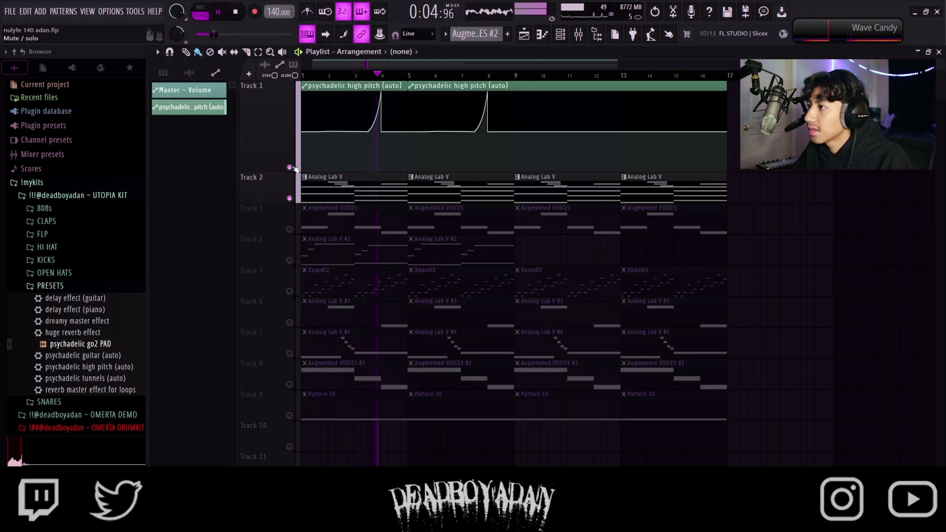
key("space")
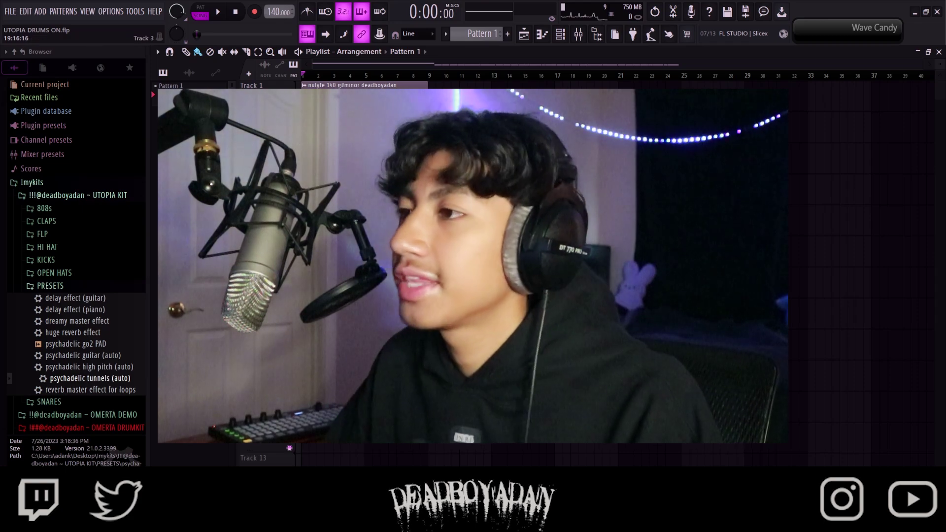
Step: Play back the original loop on Track 1 and examine the chopped section on Track 2 of the UTOPIA DRUMS ON project
key("space")
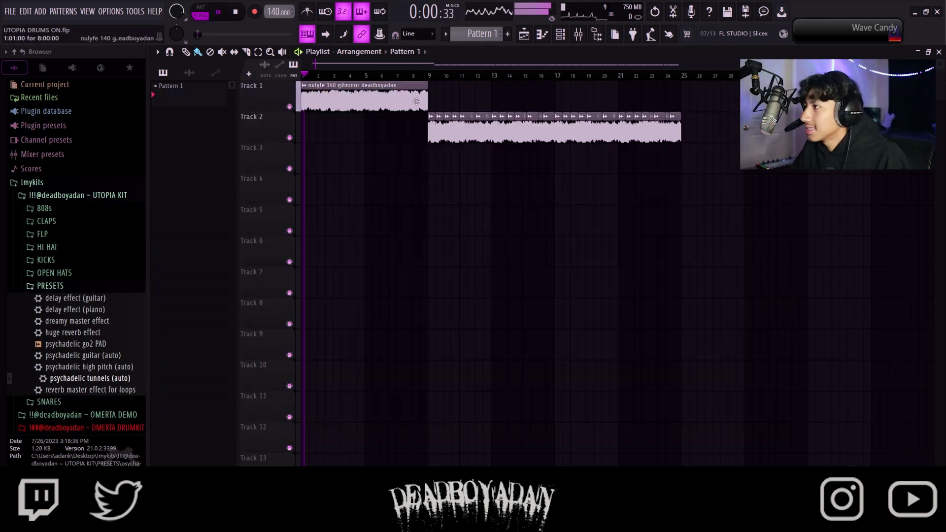
scroll(399, 108, "up", 1)
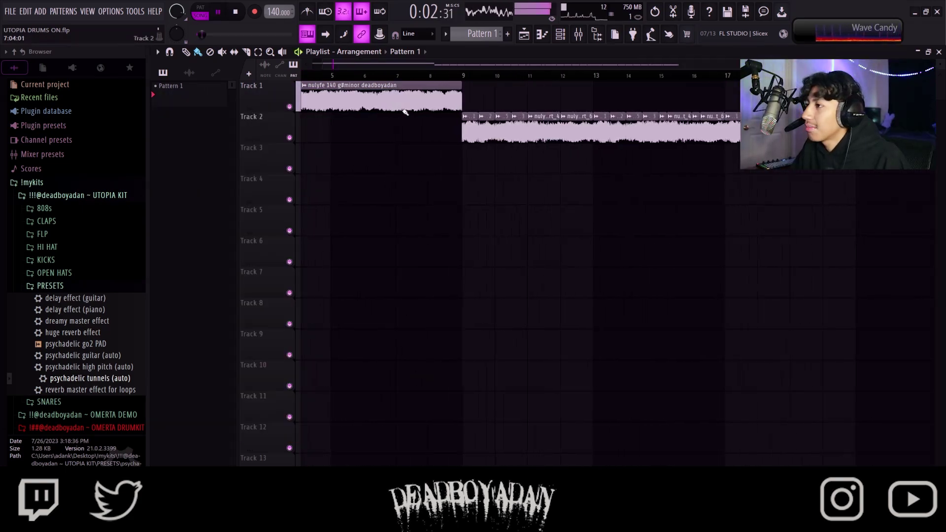
scroll(409, 113, "down", 1)
scroll(413, 117, "up", 1)
key("space")
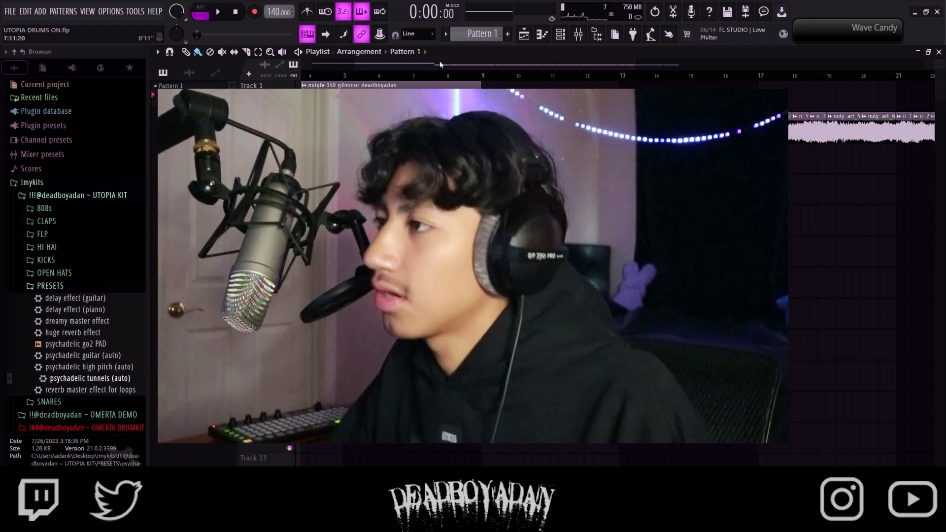
left_click_drag(441, 66, 395, 66)
scroll(394, 128, "down", 2)
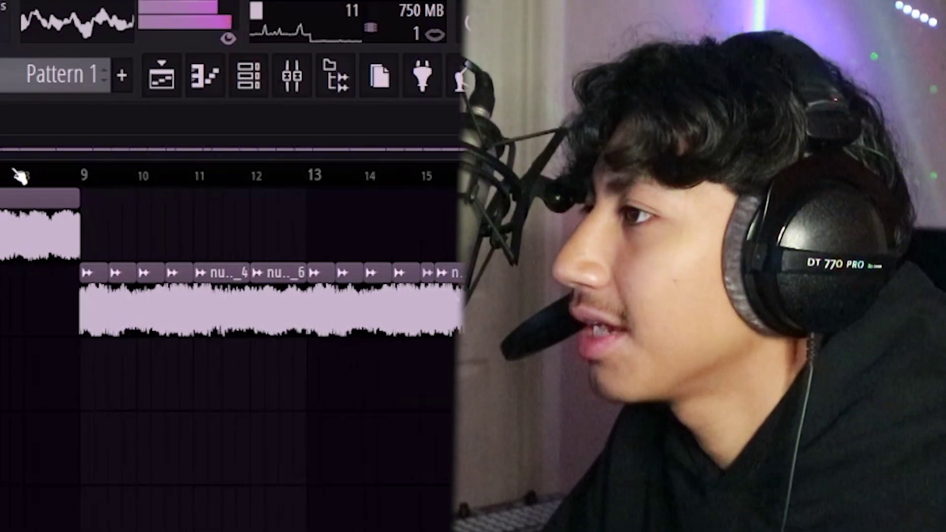
key("space")
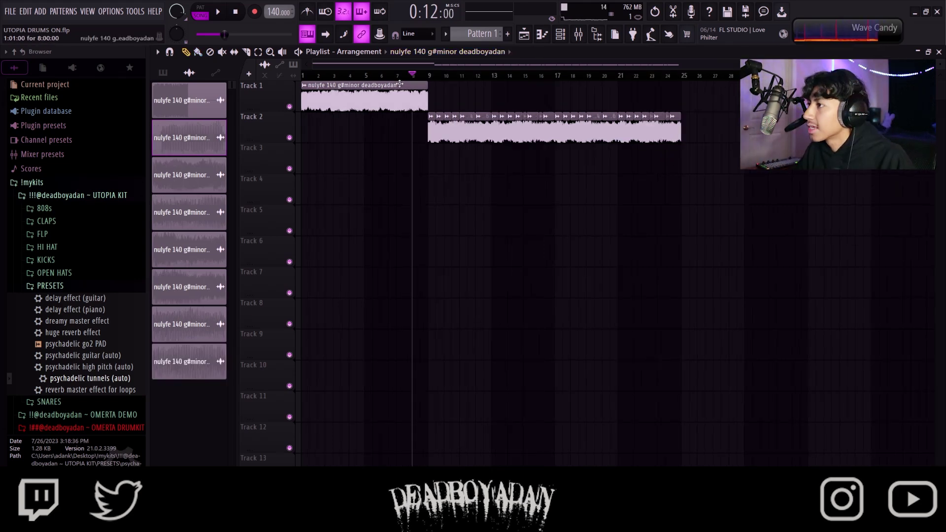
Step: Place the nulyfe 140 g#minor deadboyadan loop on Track 4 at bar 9 and separate a one-beat slice from its start
left_click(455, 52)
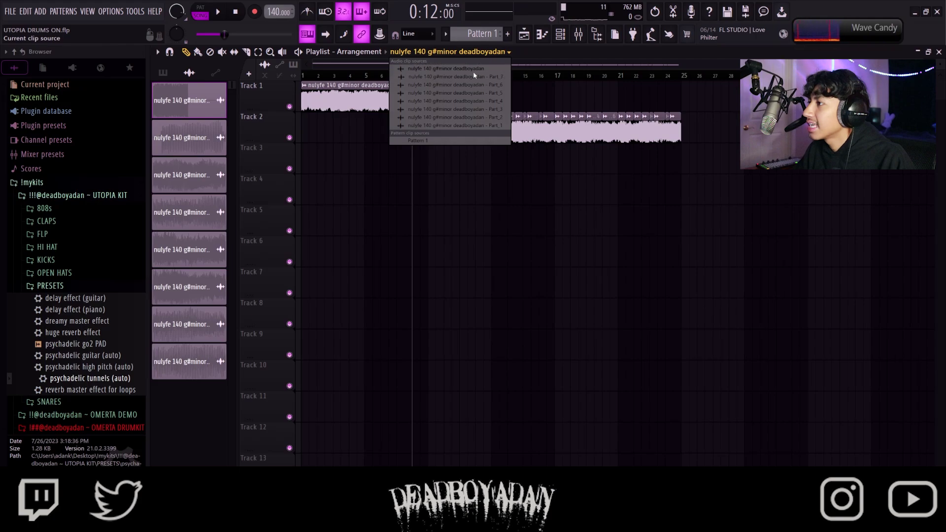
left_click(466, 69)
left_click_drag(499, 203, 182, 200)
key("space")
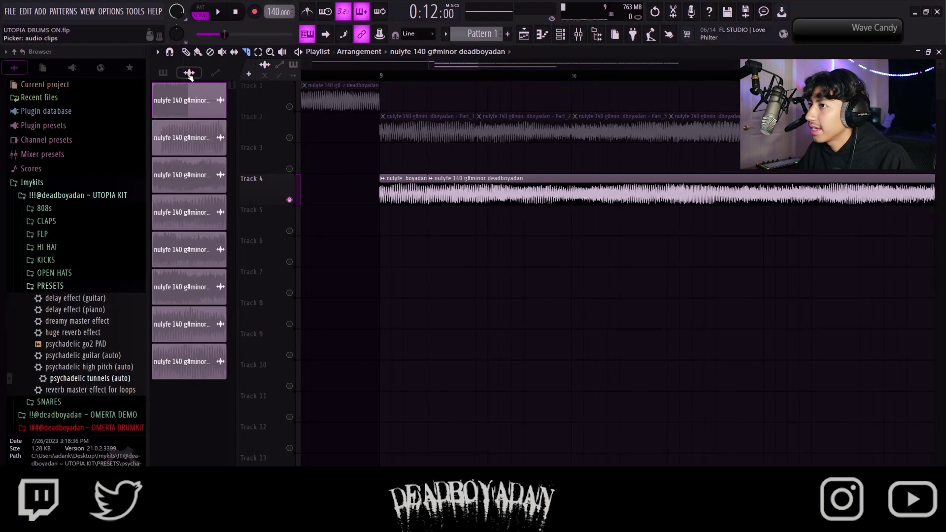
left_click_drag(448, 191, 544, 190)
Step: Make the one-beat slice on Track 4 unique as its own sample
left_click(387, 180)
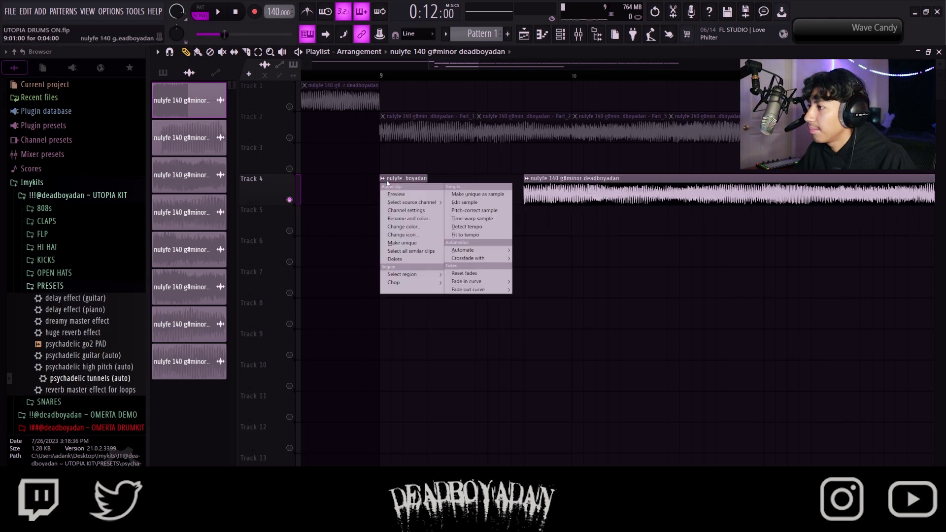
left_click(475, 198)
left_click(600, 438)
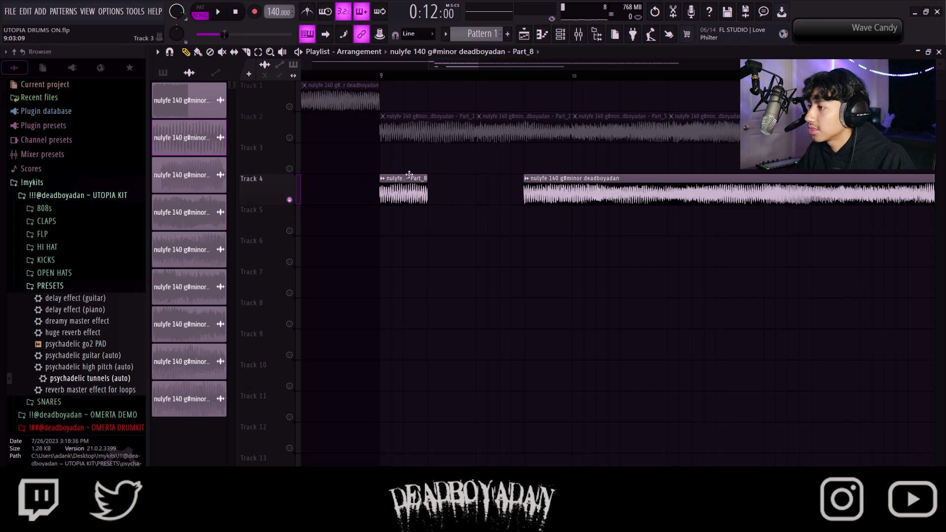
Step: Stretch the Track 4 slice to two beats and reset its time-stretch pitch to switch the mode to Auto
left_click_drag(427, 184, 472, 193)
double_click(456, 197)
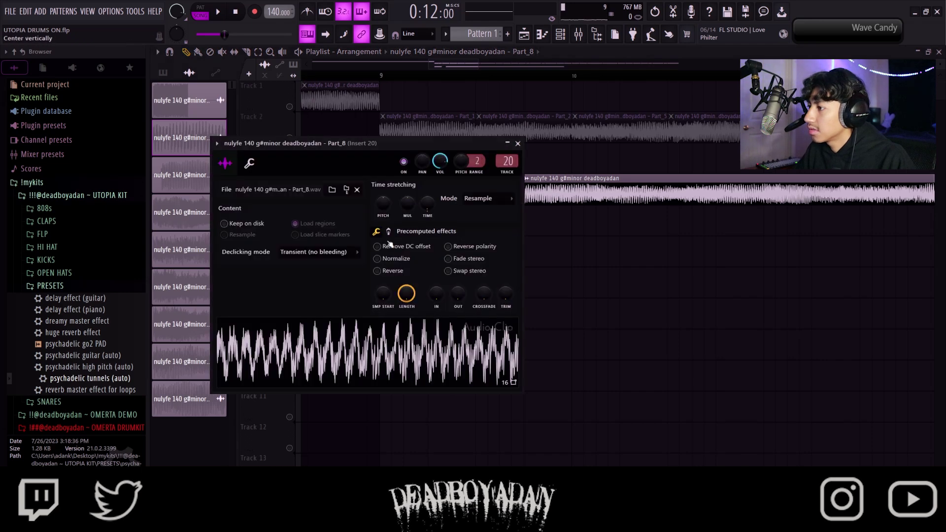
left_click(392, 215)
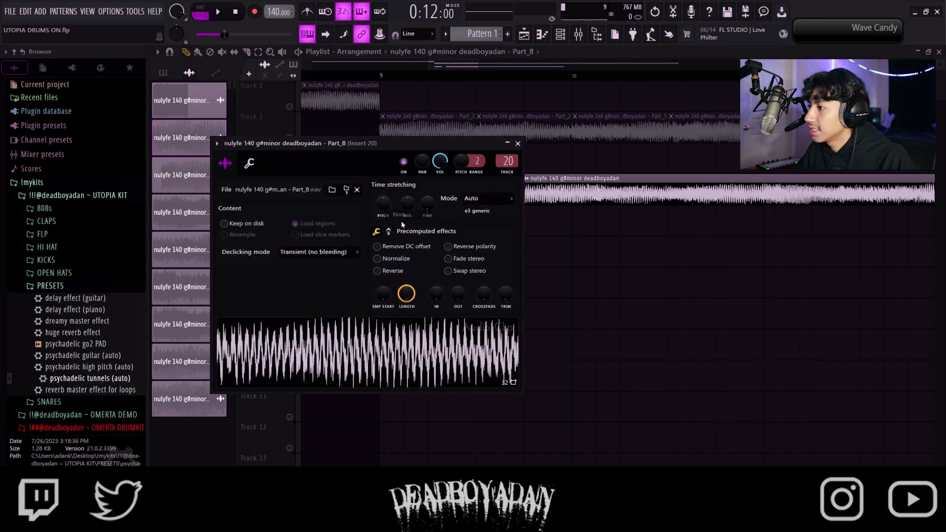
left_click(518, 144)
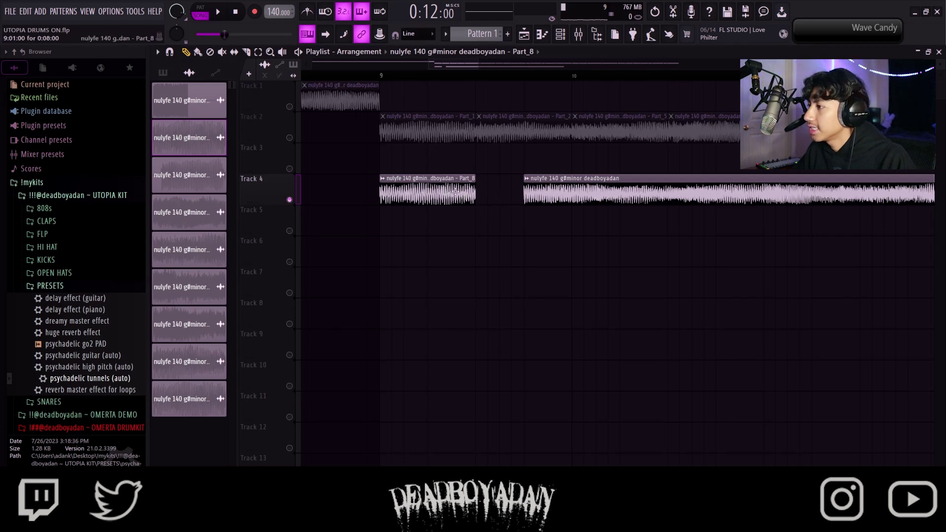
Step: Compare the Part_8 slice with the Part_1 clip on Track 3, resetting the slice's time-stretch pitch, and return Part_1 to Track 2
left_click_drag(441, 141, 443, 167)
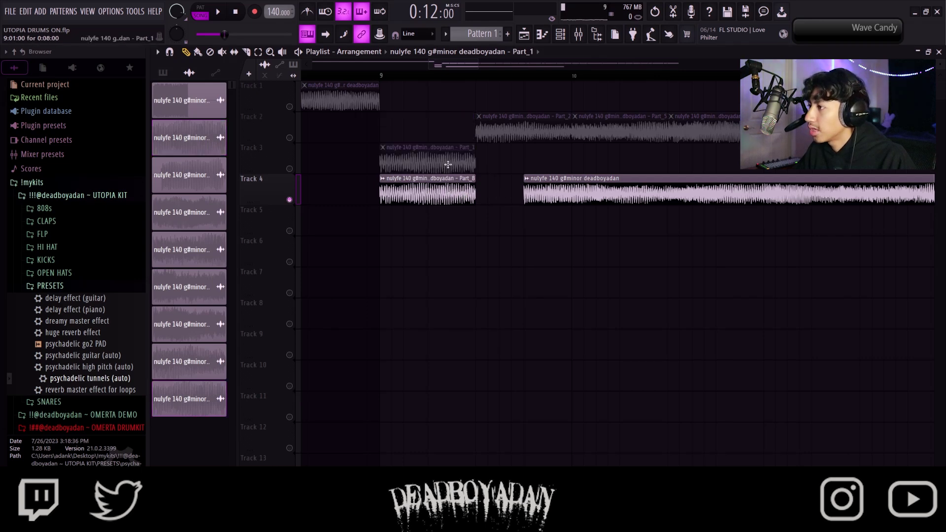
double_click(453, 199)
right_click(384, 206)
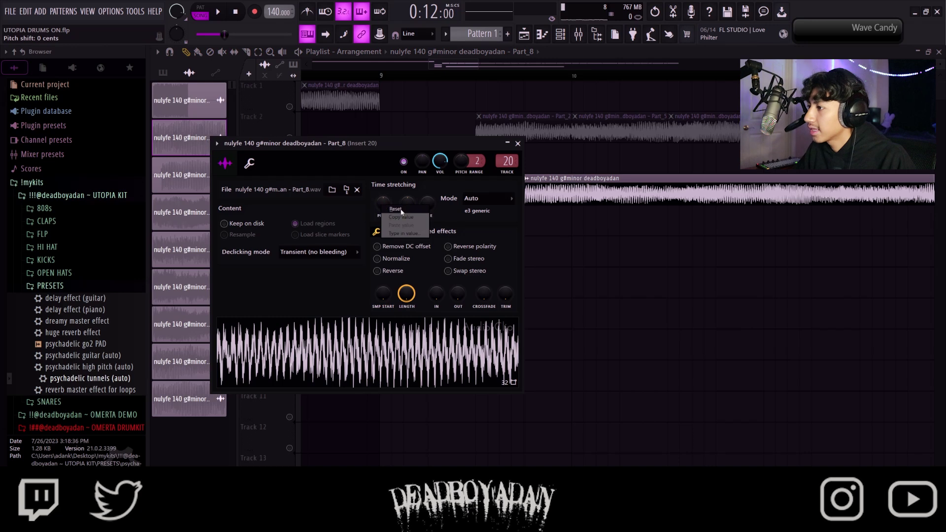
left_click(401, 211)
left_click(516, 144)
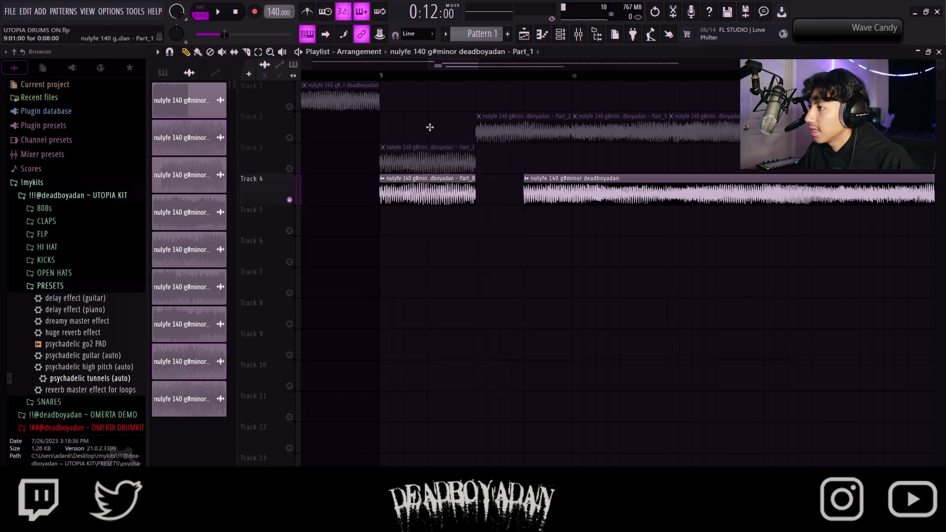
left_click_drag(429, 127, 422, 121)
Step: Play back the chopped section on Track 2 from bar 9 and the original loop from the start
key("space")
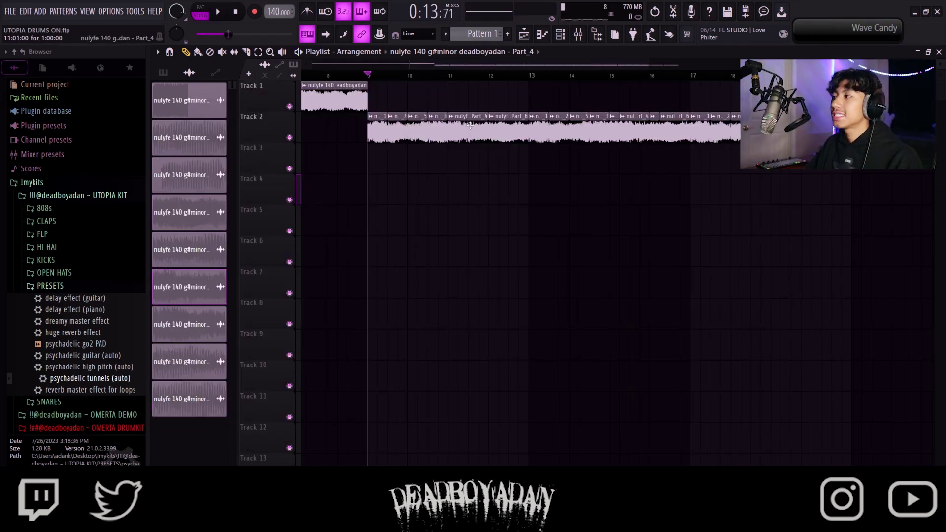
scroll(581, 129, "down", 5)
key("space")
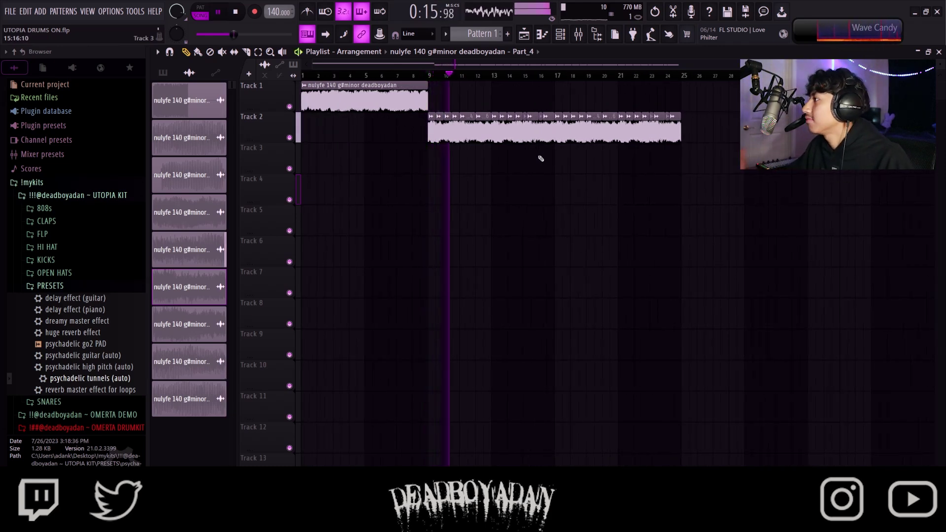
key("space")
key("space")
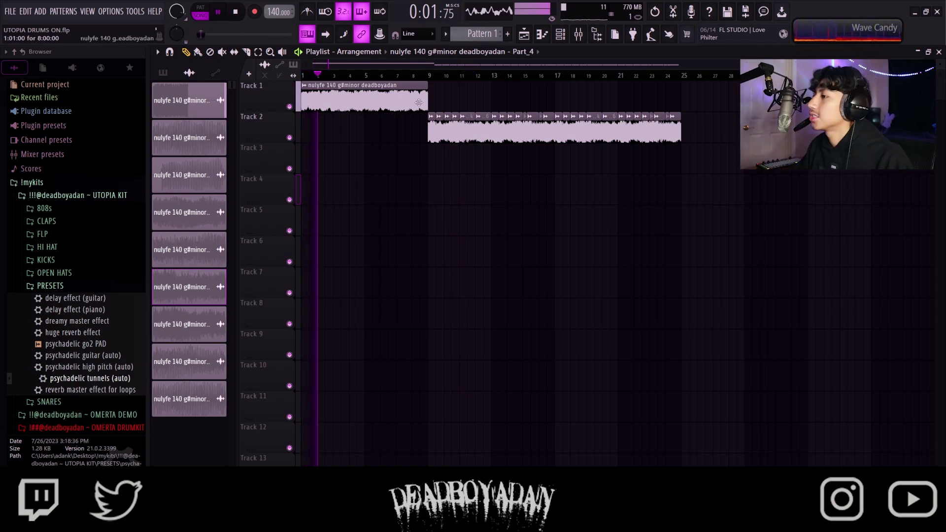
key("space")
Step: Audition the kick samples in the UTOPIA KIT's KICKS folder, starting from (0) KICK
scroll(481, 33, "up", 2)
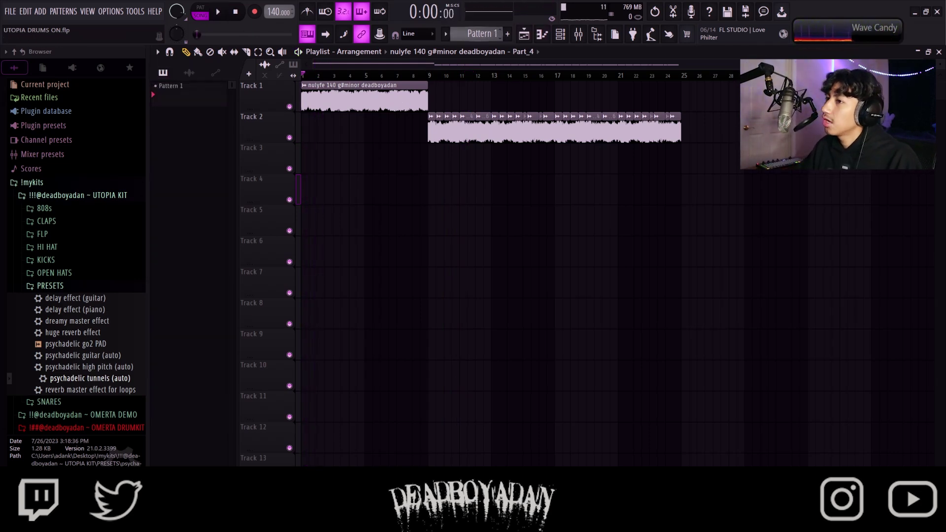
scroll(481, 34, "down", 1)
left_click(373, 170)
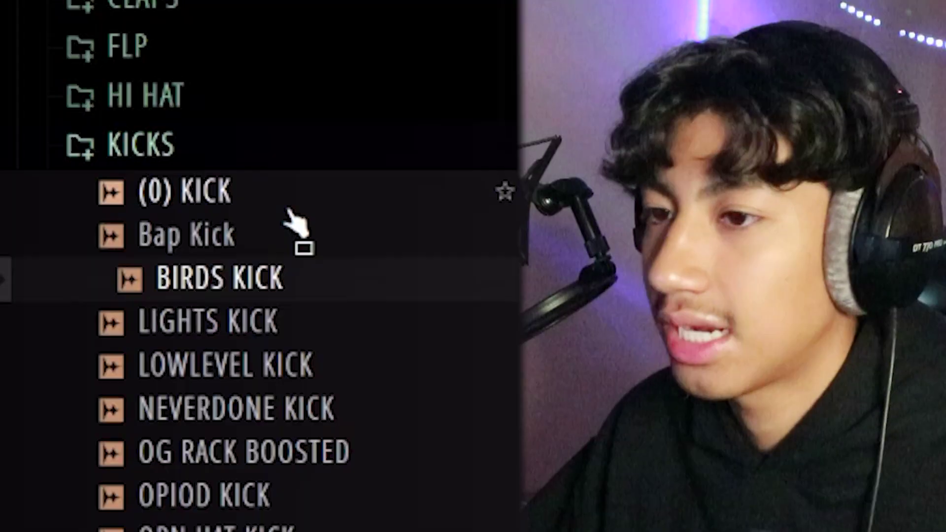
left_click(85, 251)
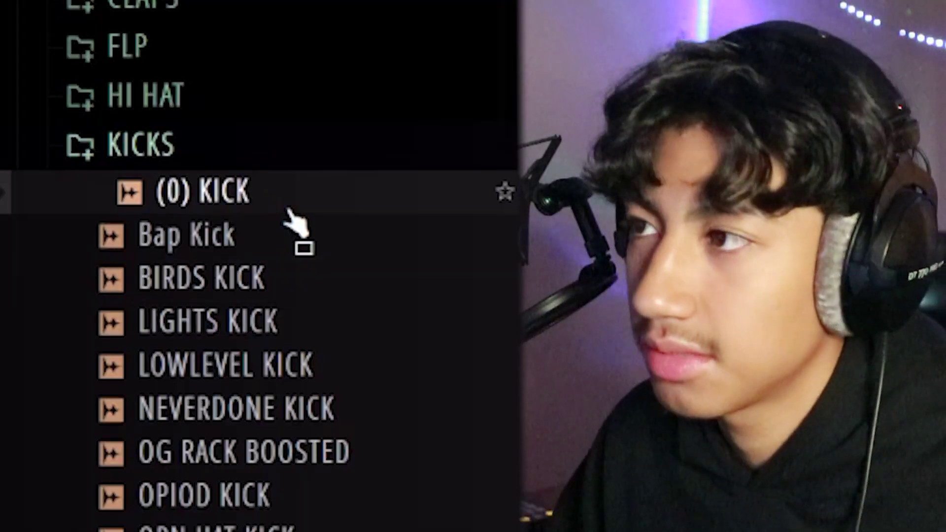
key("Down")
key("Up")
key("Down")
key("Down")
key("Down")
key("Down")
key("Down")
key("Down")
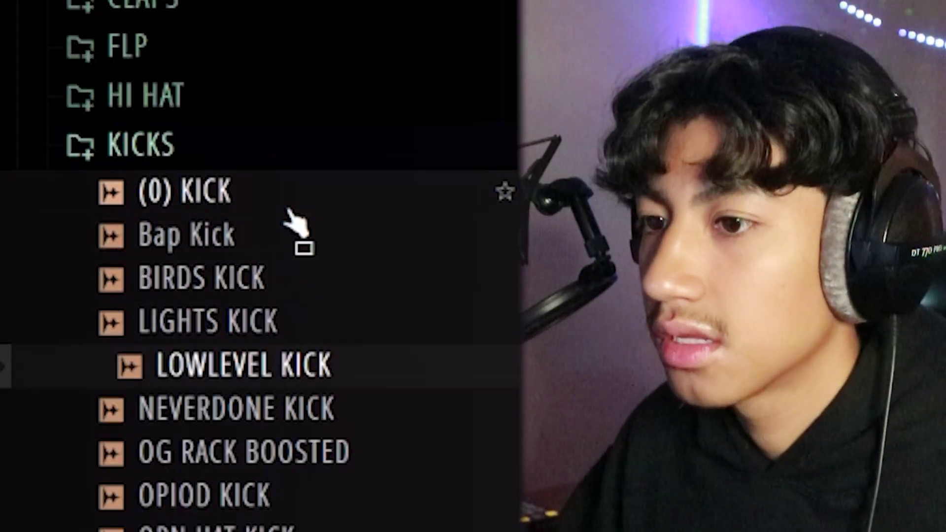
Step: Add the UTOPIA MAIN KICK sample to the channel rack
left_click(88, 375)
left_click_drag(93, 374, 251, 228)
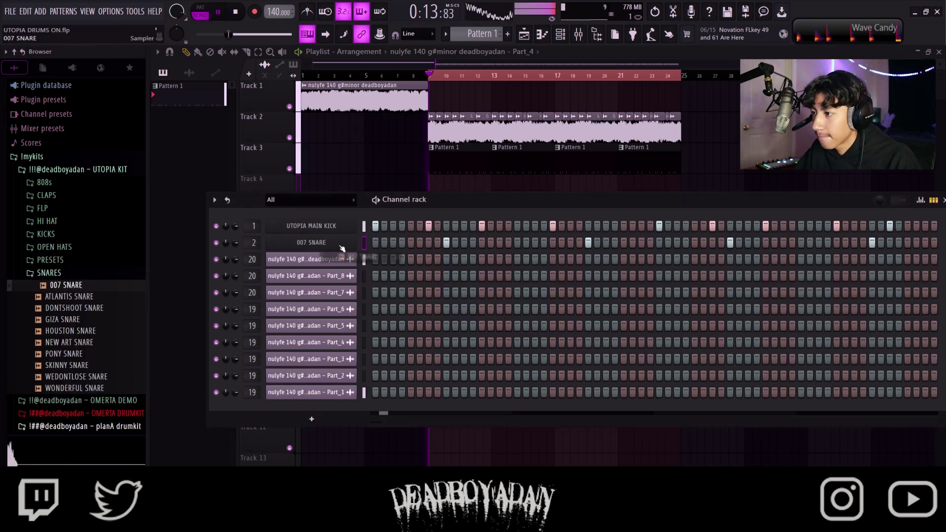
Step: Inspect the 007 SNARE channel's sampler settings and listen to the kick and snare pattern over the loop
left_click(310, 242)
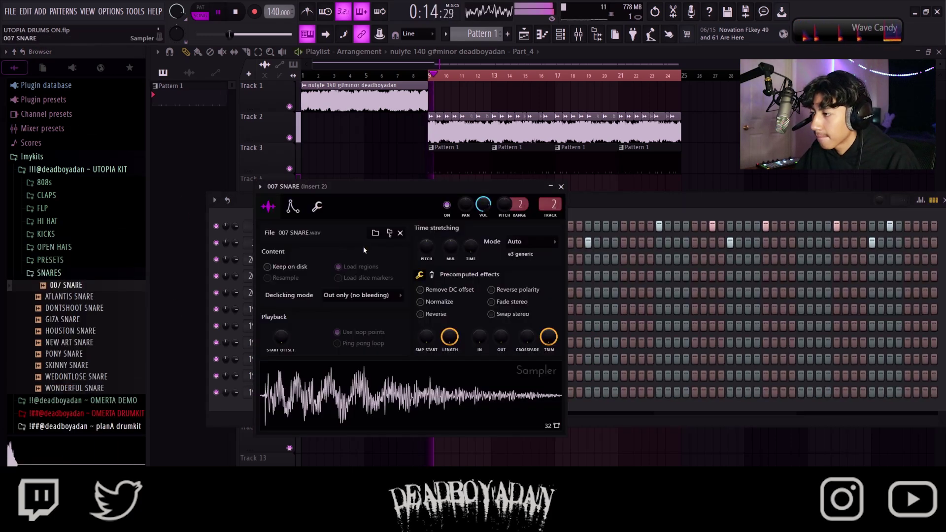
left_click(560, 186)
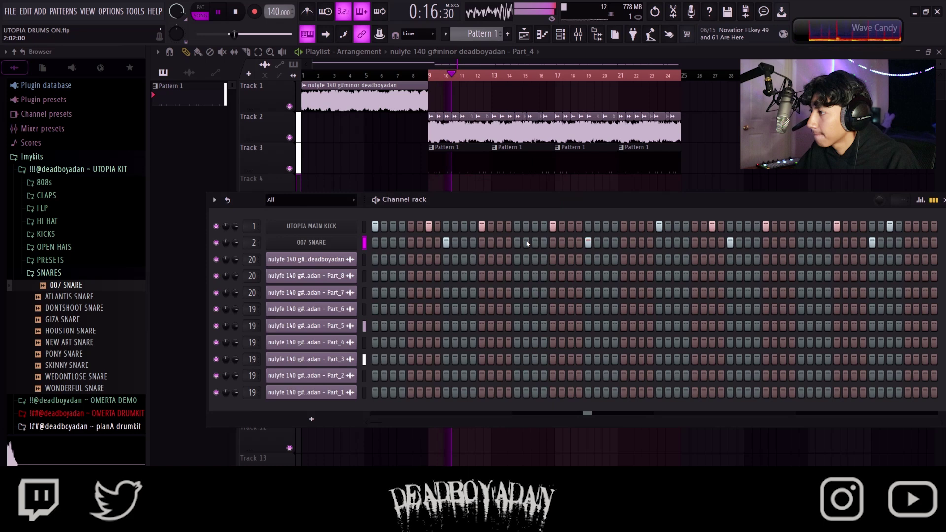
key("space")
Step: Audition more samples in the SNARES folder and add DONTSHOOT SNARE to the channel rack
left_click(67, 342)
left_click(84, 308)
left_click_drag(83, 307, 429, 265)
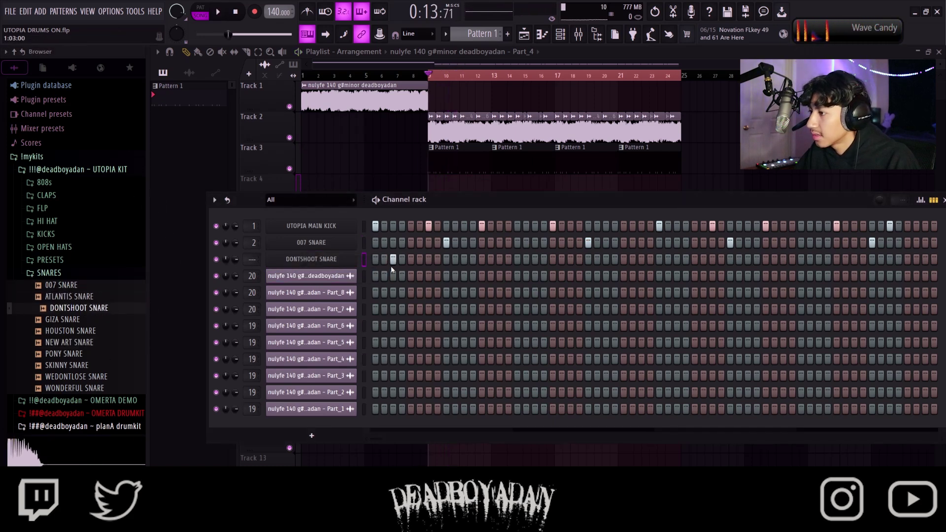
Step: Place DONTSHOOT SNARE hits on steps 9, 25, 41 and 57, keeping 007 SNARE hits only on steps 3 and 35
key("space")
left_click(677, 260)
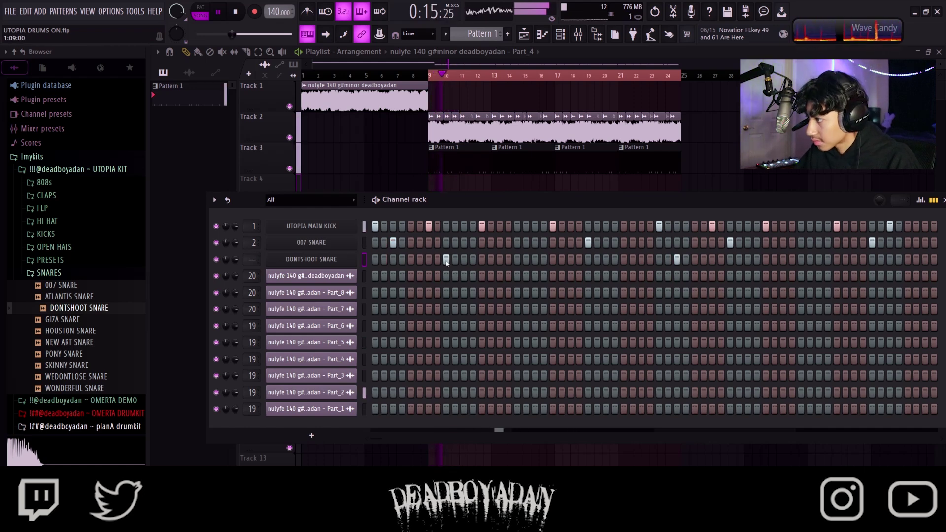
key("space")
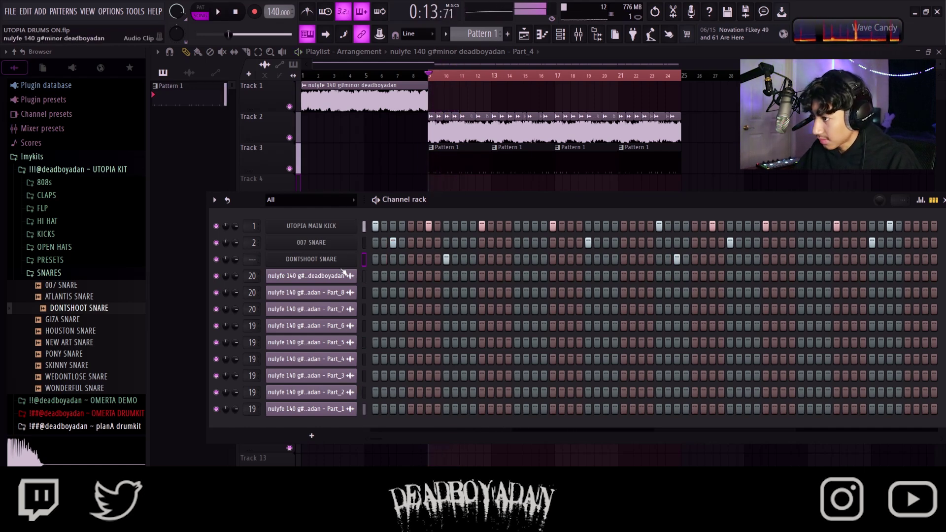
right_click(347, 262)
left_click(457, 299)
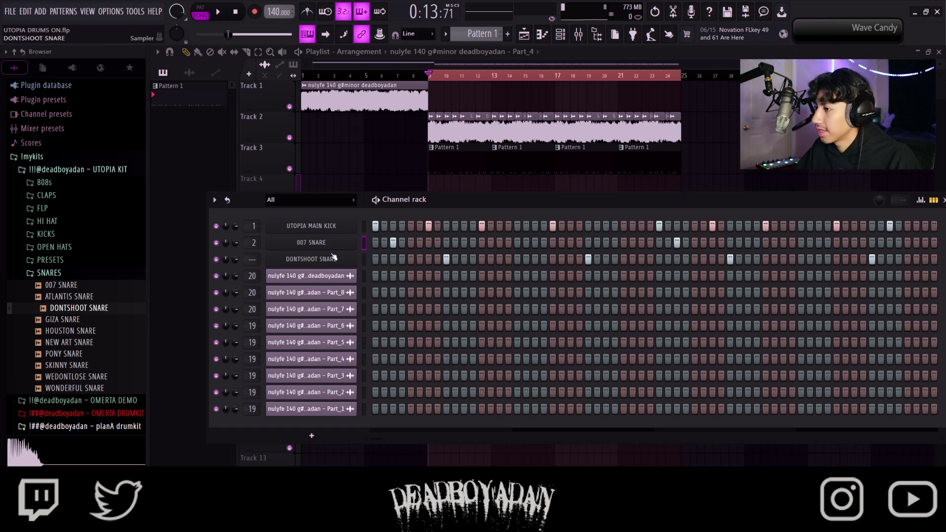
Step: Route the DONTSHOOT SNARE channel to mixer track 3 and play the pattern over the loop
left_click(311, 259)
key("space")
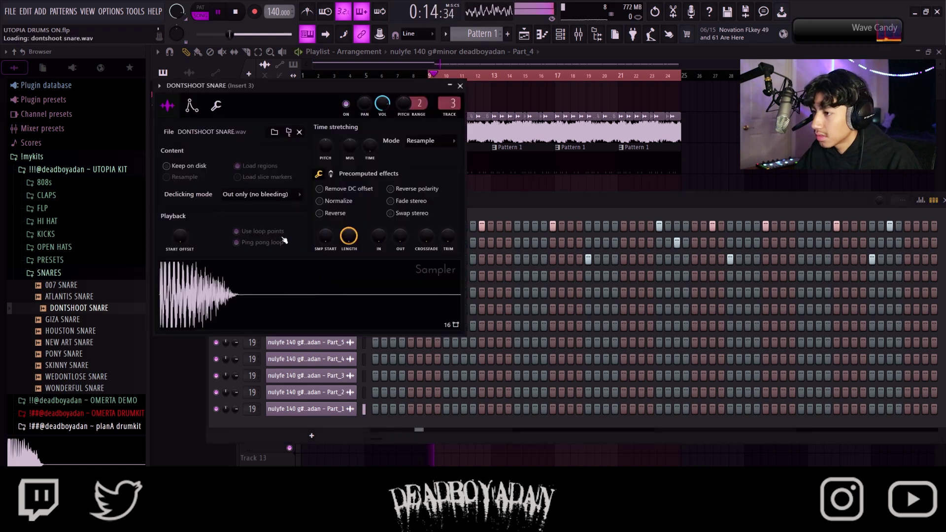
left_click(459, 86)
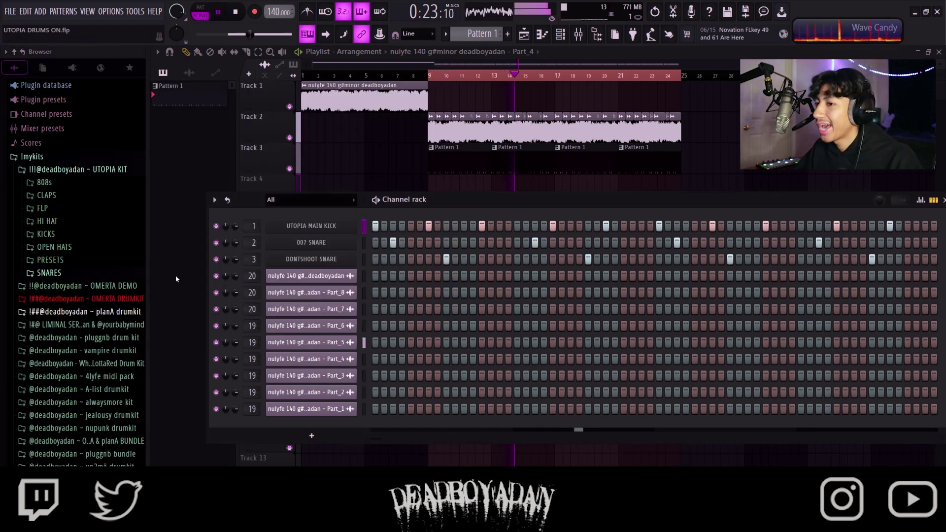
Step: Add HILLBILLY HAT from the HI HAT folder to the channel rack and fill its pattern every two steps
left_click(46, 220)
left_click(69, 267)
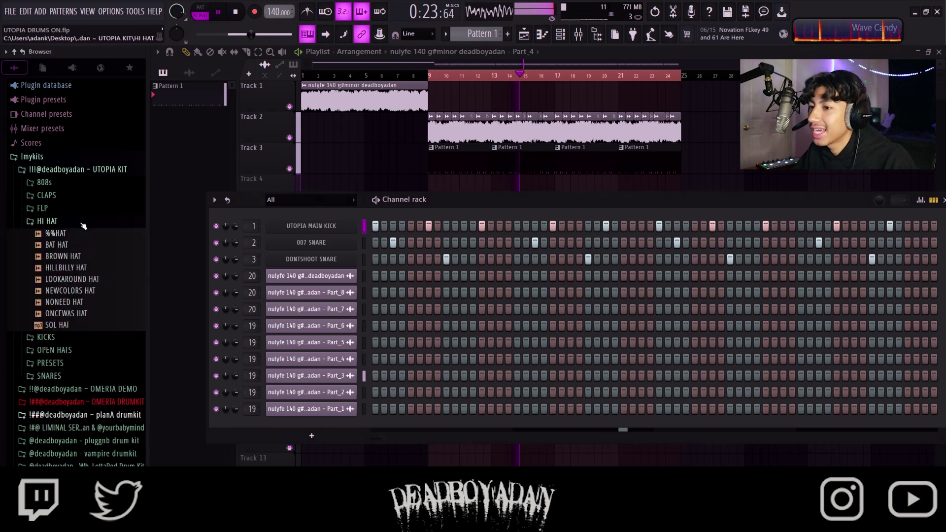
left_click_drag(93, 270, 333, 279)
right_click(345, 276)
left_click(375, 292)
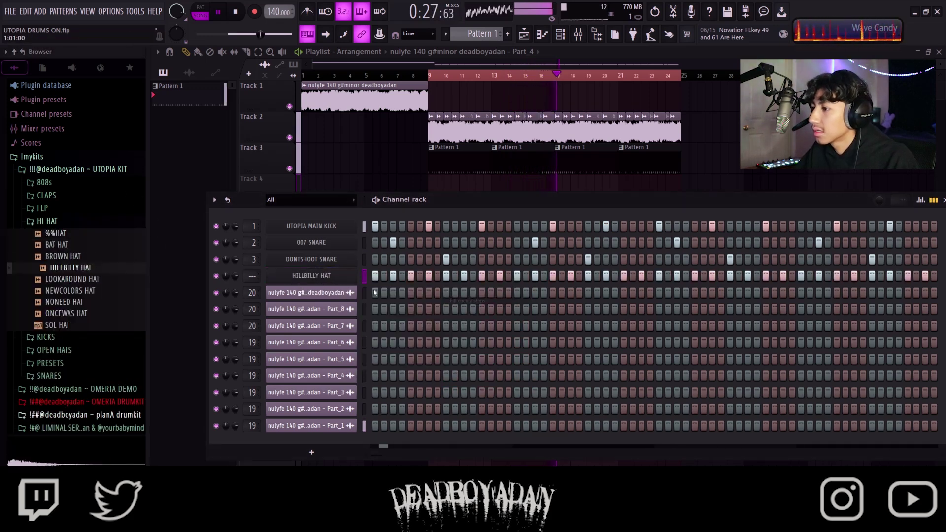
Step: Set the HILLBILLY HAT's silence trimming threshold to 100% and route the channel to mixer track 4
left_click(311, 275)
left_click_drag(463, 251, 485, 203)
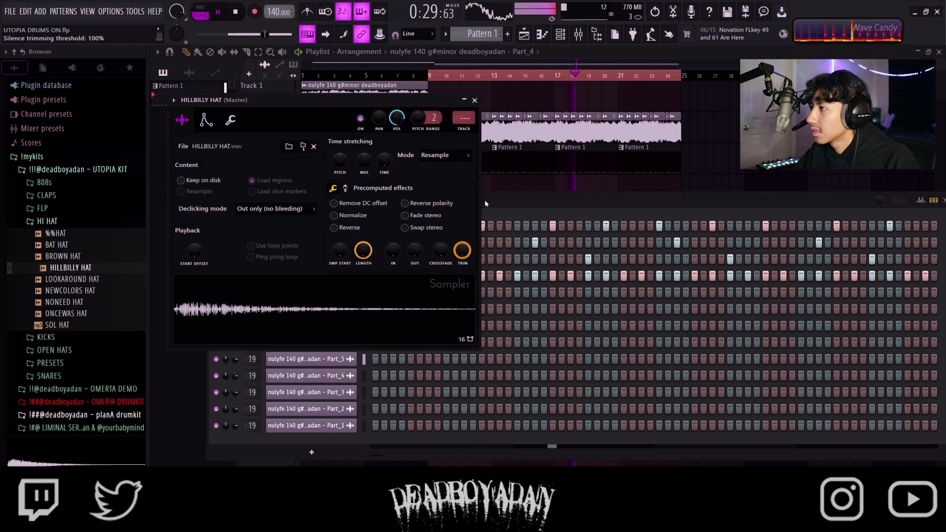
left_click(475, 100)
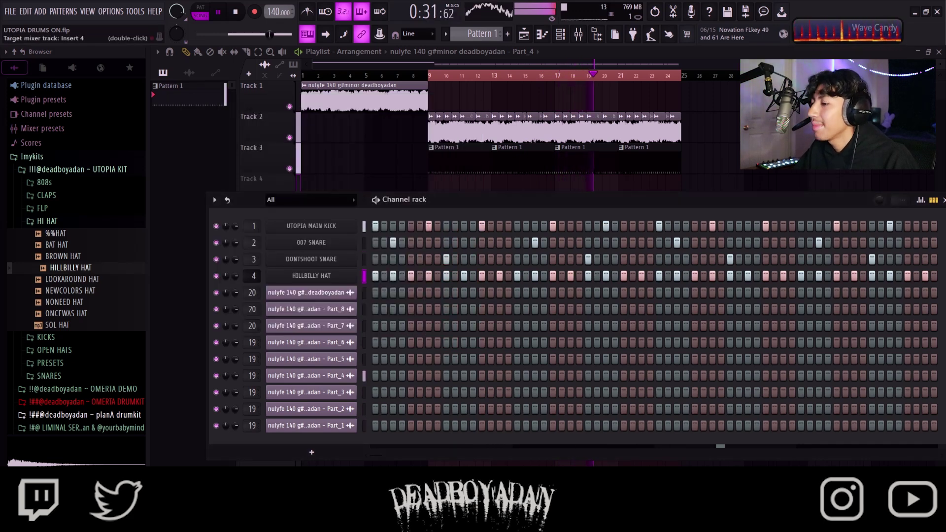
Step: Audition the UTOPIA HAT samples in the OPEN HATS folder and add UTOPIA HAT (3) to the channel rack
left_click(87, 223)
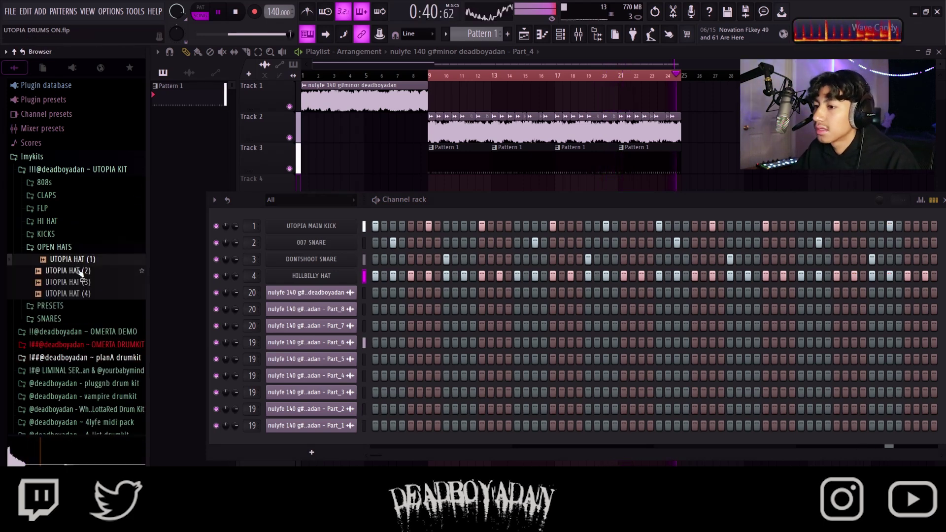
left_click(81, 272)
left_click(84, 282)
left_click(88, 294)
left_click(85, 283)
left_click_drag(84, 283, 325, 292)
key("space")
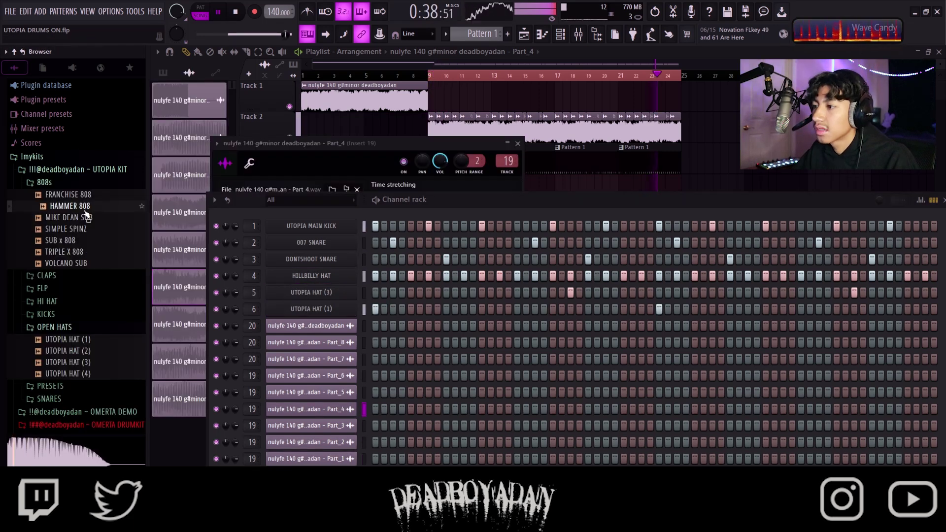
Step: Audition samples in the 808s folder and add SIMPLE SPINZ to the channel rack, routed to mixer track 9
left_click(73, 217)
left_click(79, 228)
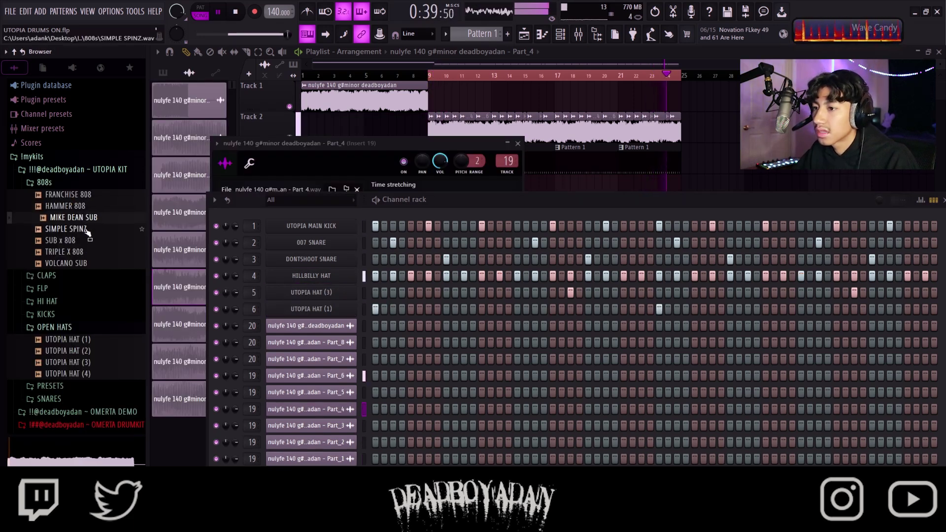
left_click_drag(297, 220, 254, 321)
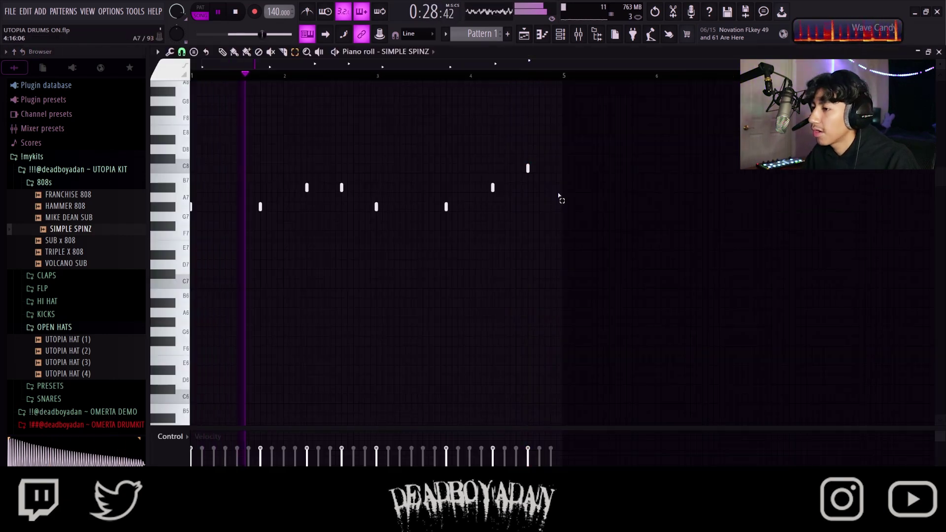
Step: Transpose the SIMPLE SPINZ notes down two octaves in the piano roll and play them back
key("ctrl+Down")
key("ctrl+Down")
key("space")
key("space")
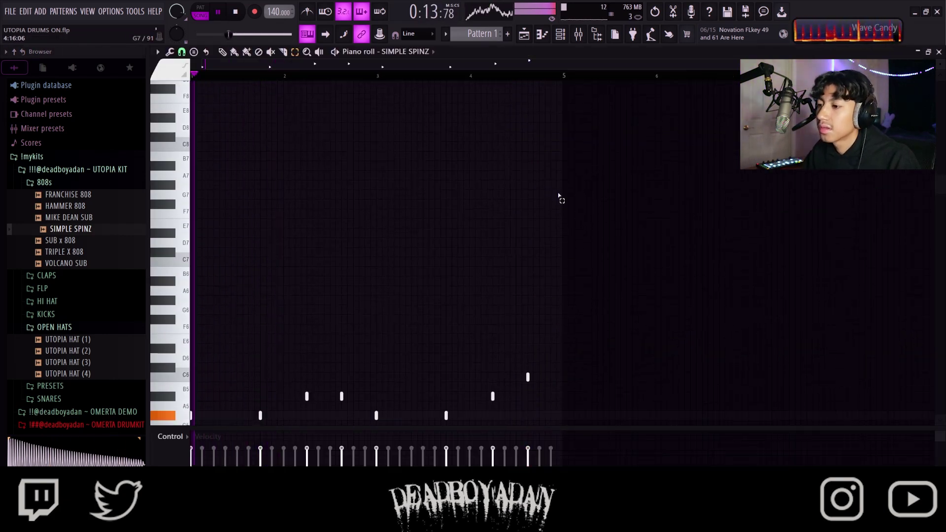
Step: Try the SIMPLE SPINZ notes one more octave down in playback, and raise them back by an octave
key("ctrl+Down")
key("space")
key("space")
key("ctrl+Up")
key("space")
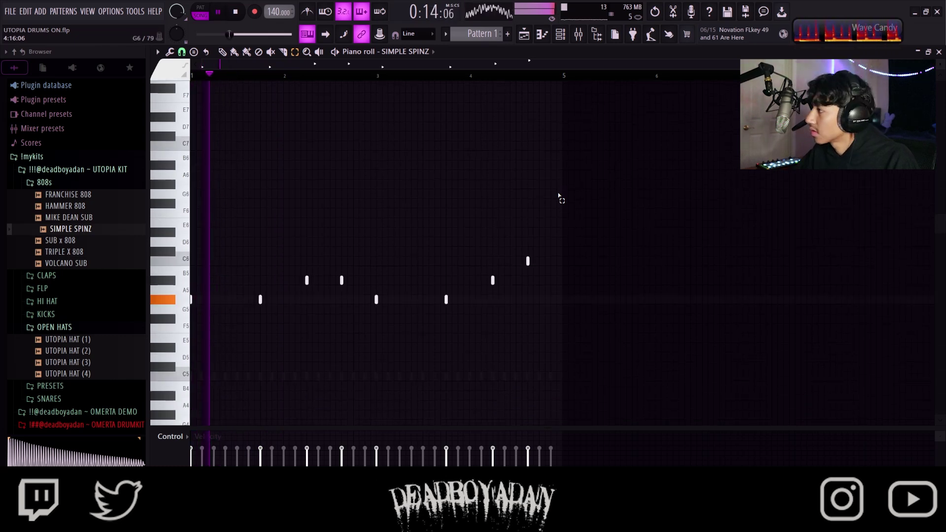
Step: Return to the channel rack, close the Part_4 clip settings, and replace the 808 channel's sample with VOLCANO SUB
key("F7")
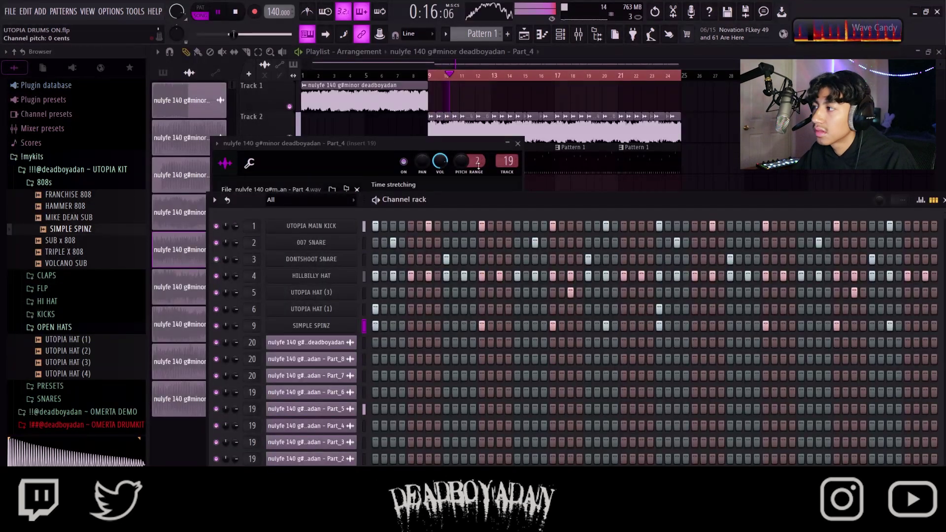
left_click(518, 143)
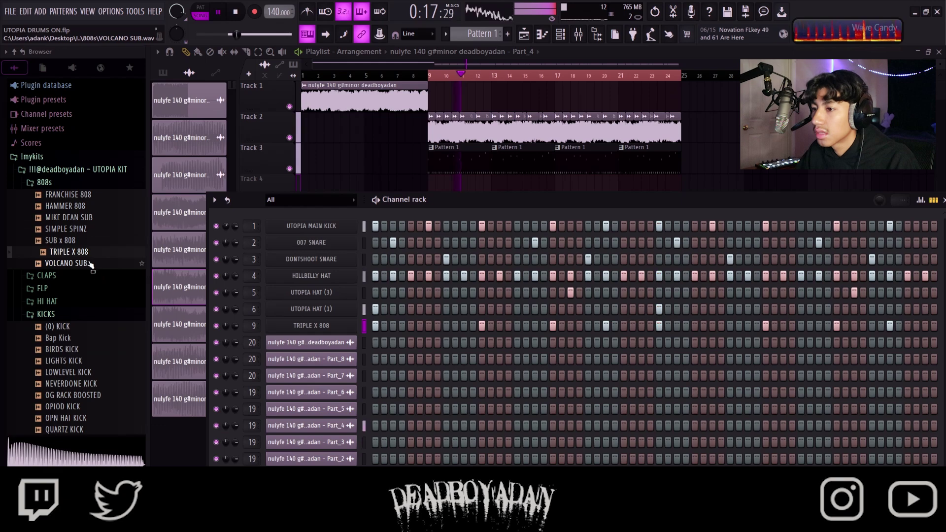
left_click_drag(90, 265, 311, 327)
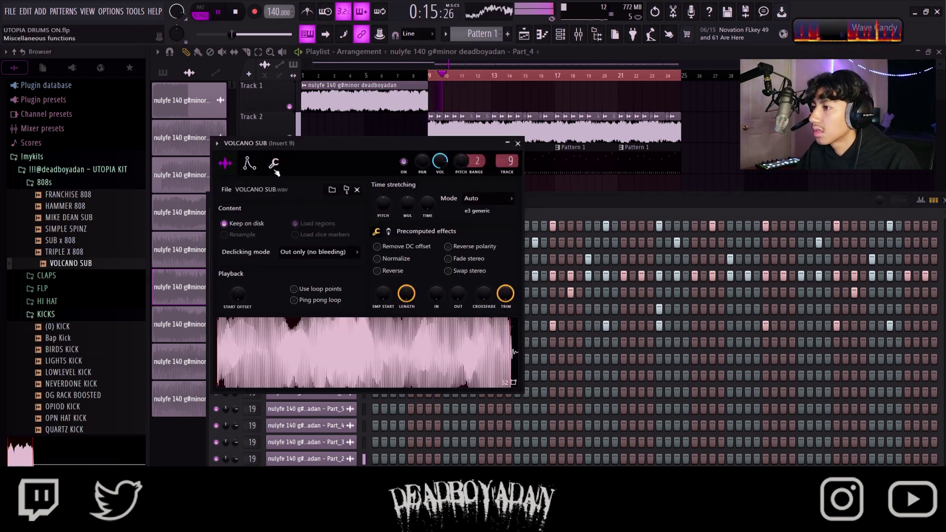
Step: Enable the VOLCANO SUB's volume envelope with no attack or decay and the hold at maximum
left_click(250, 165)
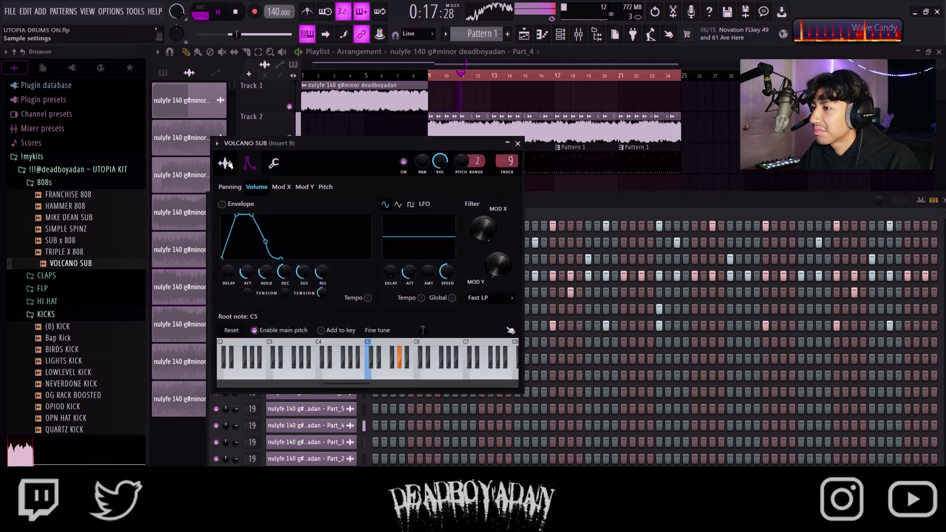
left_click(230, 166)
key("space")
left_click(250, 164)
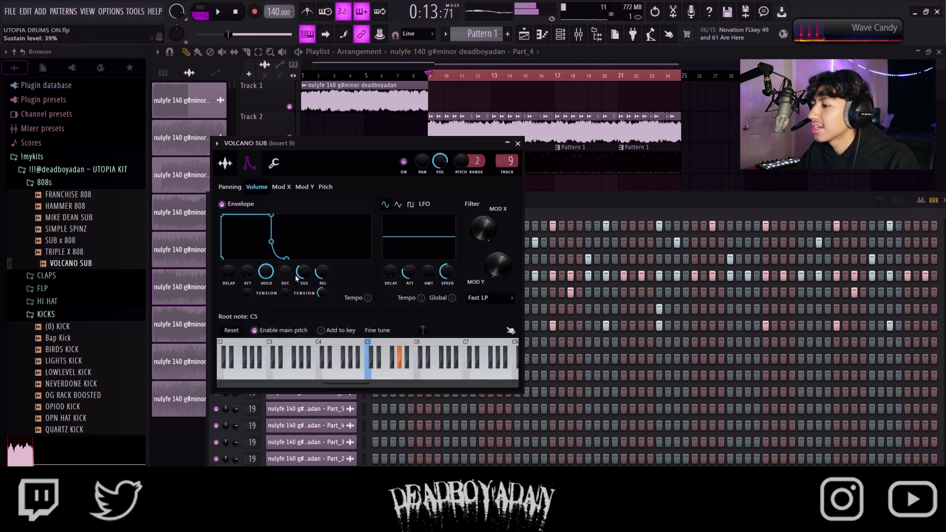
left_click(517, 143)
Step: Extend the VOLCANO SUB's last note to the end of bar 4 in the piano roll and play it back
right_click(352, 319)
left_click(402, 325)
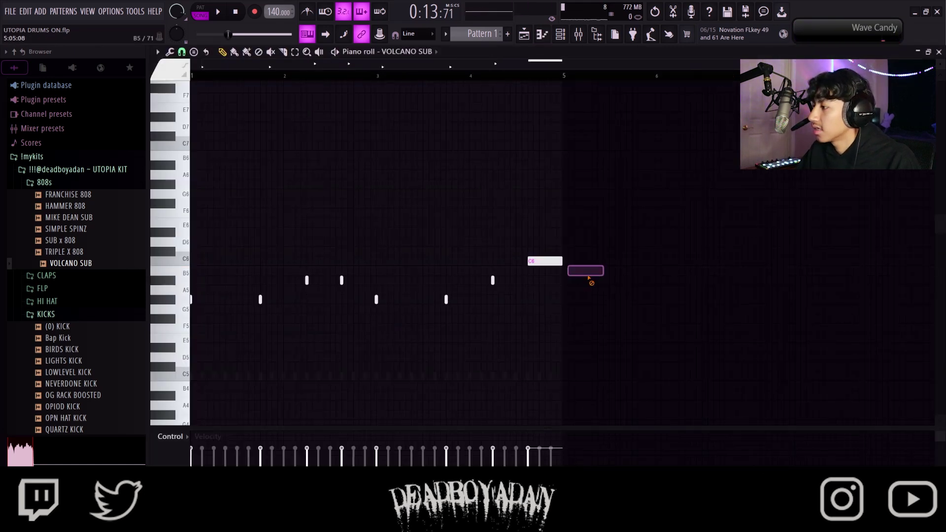
key("space")
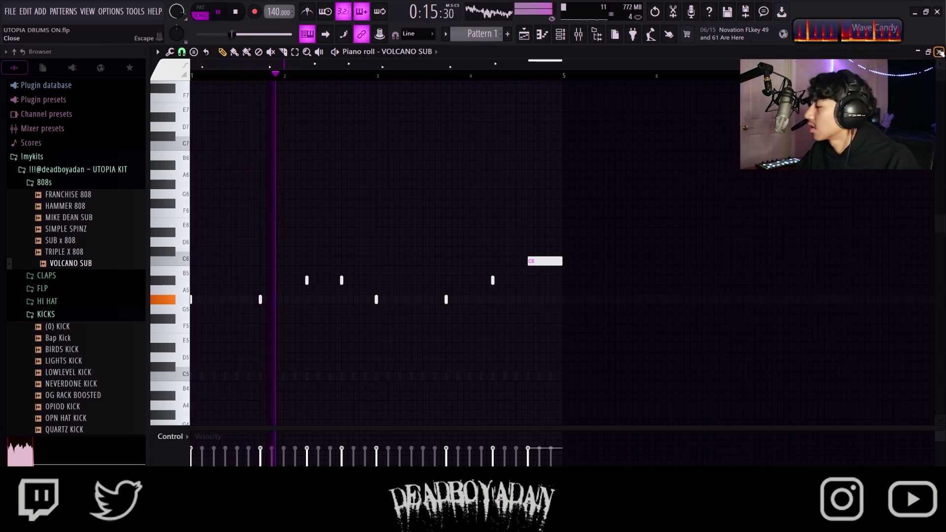
left_click(939, 52)
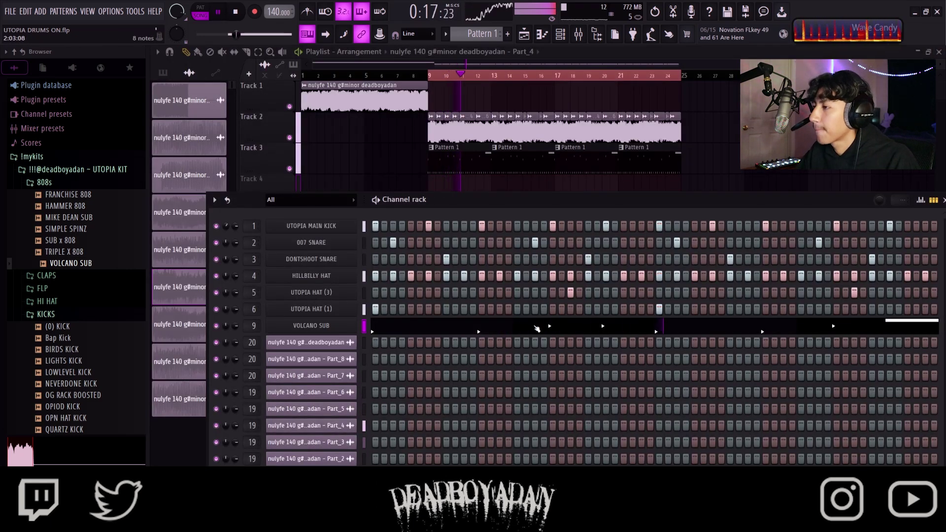
Step: Lengthen the remaining short VOLCANO SUB notes to about the length of the last note
left_click(537, 328)
left_click_drag(509, 321, 162, 234)
left_click_drag(493, 282, 525, 284)
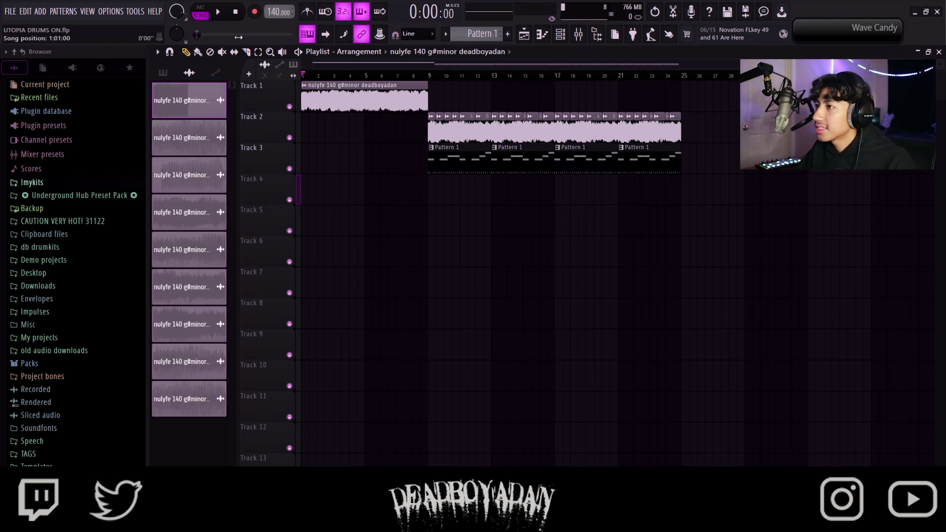
Step: Remove the Pattern 1 clips from Track 3 and split Pattern 1 into a separate pattern for each channel
left_click_drag(423, 129, 737, 215)
left_click(186, 51)
left_click(520, 244)
right_click(532, 243)
left_click(163, 73)
left_click(475, 34)
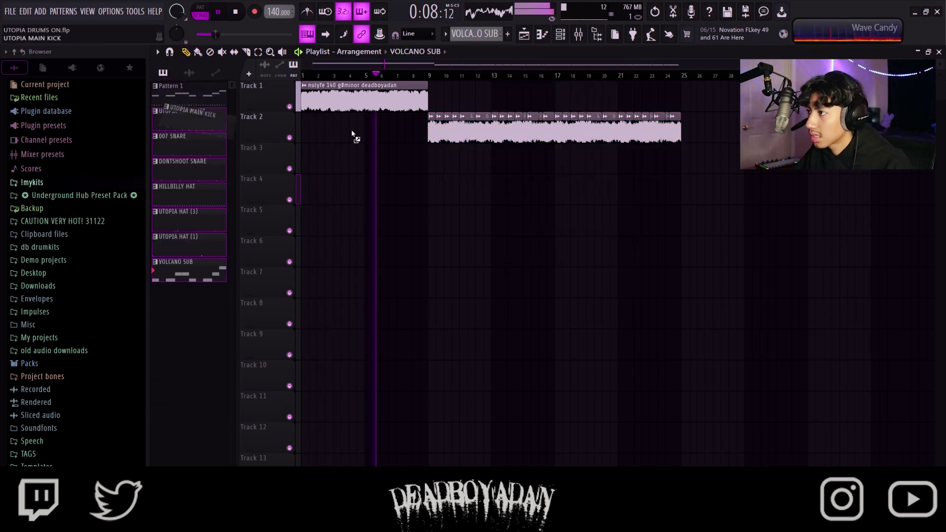
Step: Place the split patterns at bar 9 on Tracks 3 to 9 and duplicate them three times along the chopped melody
left_click_drag(353, 133, 431, 153)
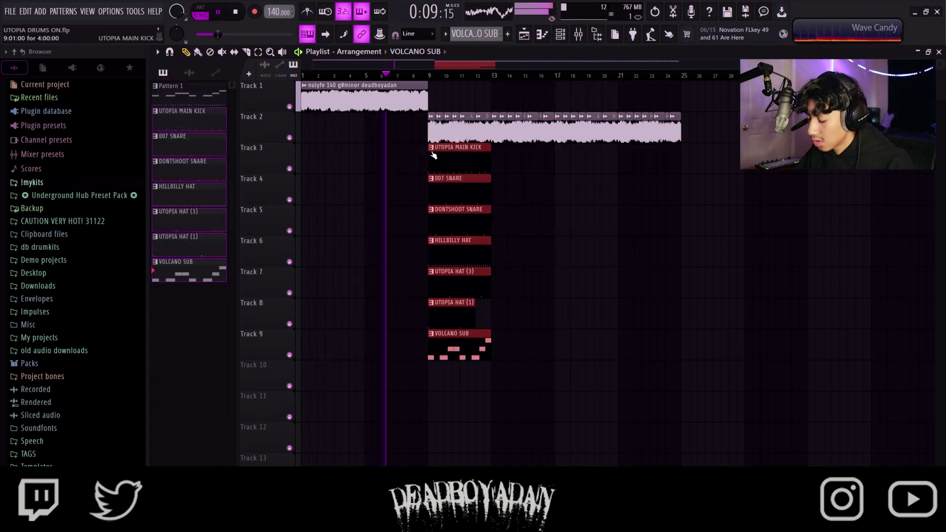
key("ctrl+b")
key("ctrl+b")
key("ctrl+b")
Step: Select every clip in the arrangement and duplicate the whole 24-bar section twice
left_click(257, 51)
left_click_drag(802, 422, 308, 84)
key("ctrl+b")
scroll(690, 258, "down", 2)
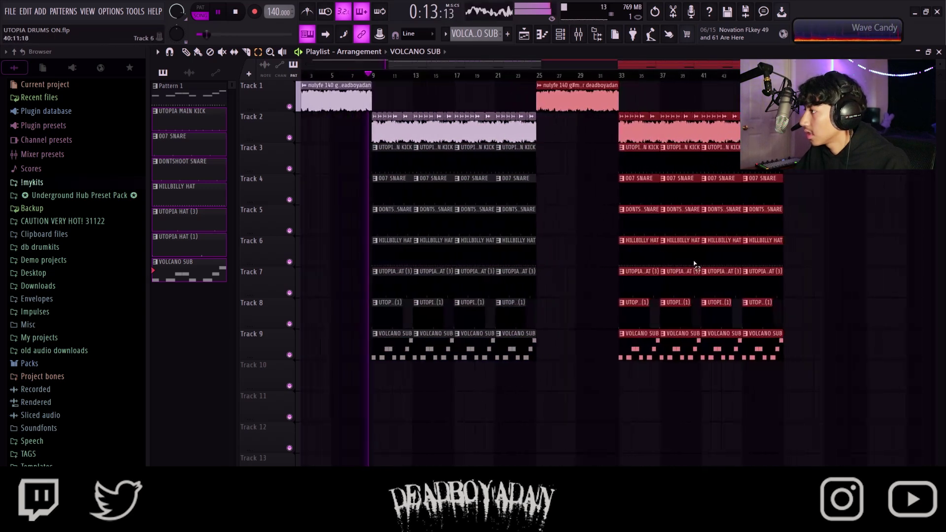
key("ctrl+b")
left_click(714, 382)
scroll(686, 439, "down", 2)
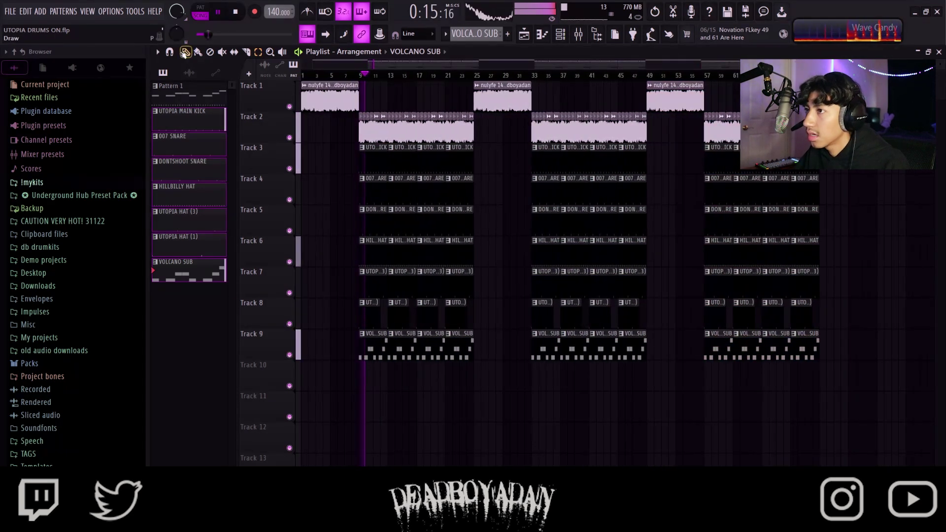
Step: Duplicate the last drum clips on Tracks 3 to 8 twice to fill the gap from bar 25 to bar 33
left_click(466, 170)
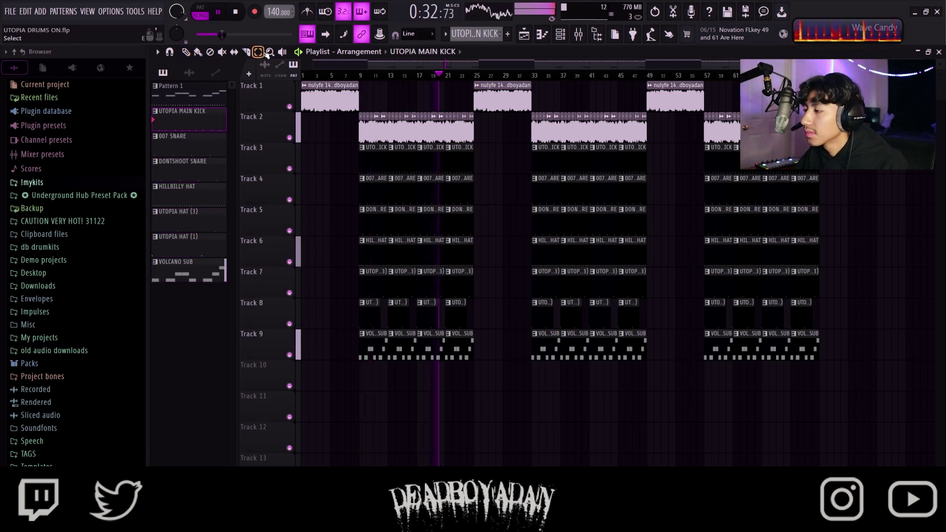
scroll(466, 170, "up", 3)
scroll(466, 170, "up", 2)
left_click_drag(466, 170, 418, 322)
key("ctrl+b")
key("ctrl+b")
Step: Delete the UTOPIA MAIN KICK and UTOPIA HAT (1) clips between bars 25 and 33
left_click(532, 361, "ctrl")
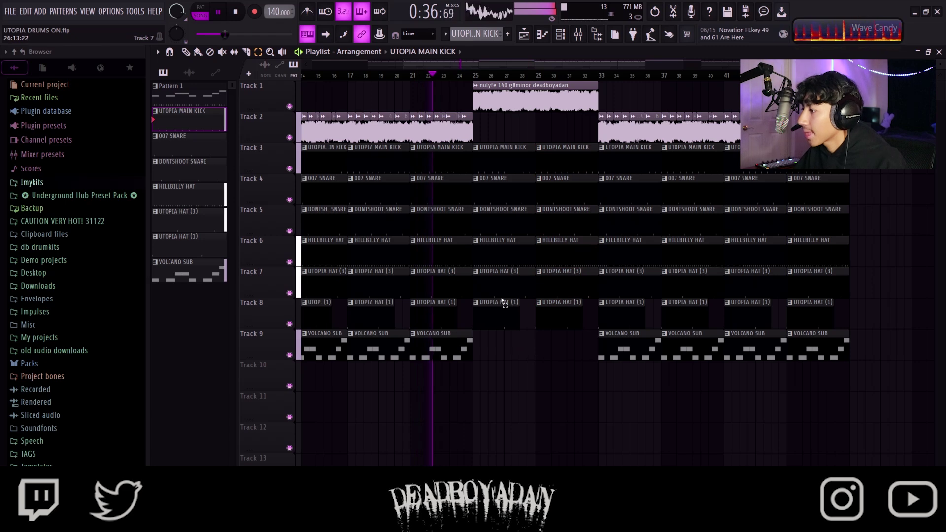
left_click_drag(494, 316, 568, 325)
key("Delete")
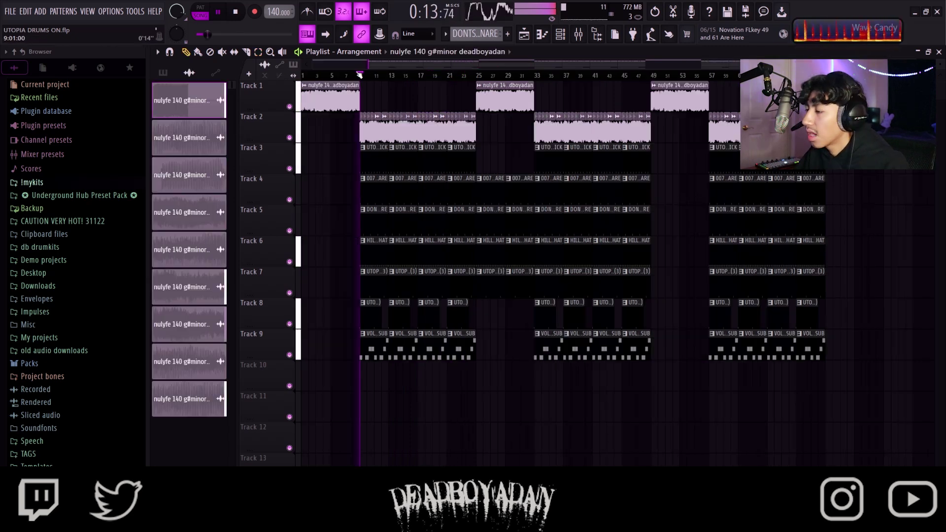
Step: Stop playback and open the HILLBILLY HAT pattern from its clip on Track 6
key("space")
double_click(412, 250)
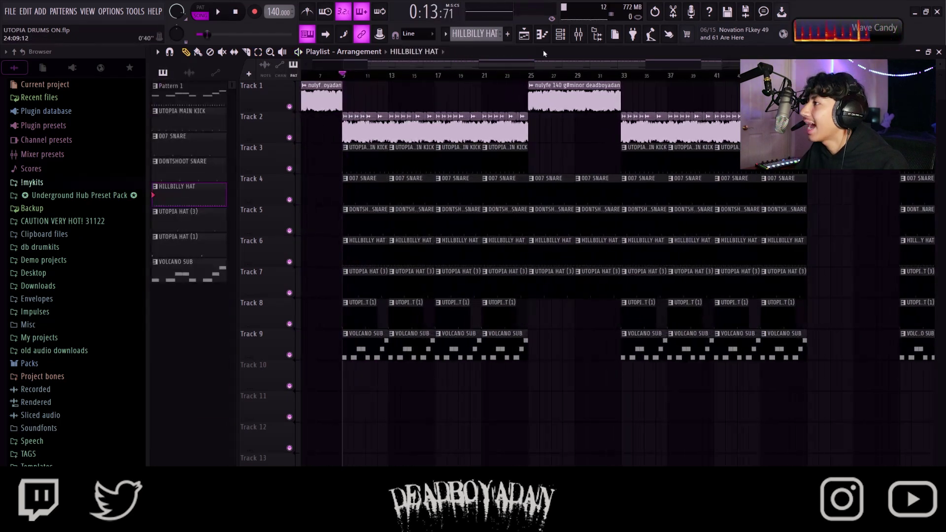
Step: Open the HILLBILLY HAT notes in the piano roll and add short C5 hat rolls plus single notes at E4 and E5
right_click(354, 271)
left_click(372, 276)
scroll(260, 279, "down", 3)
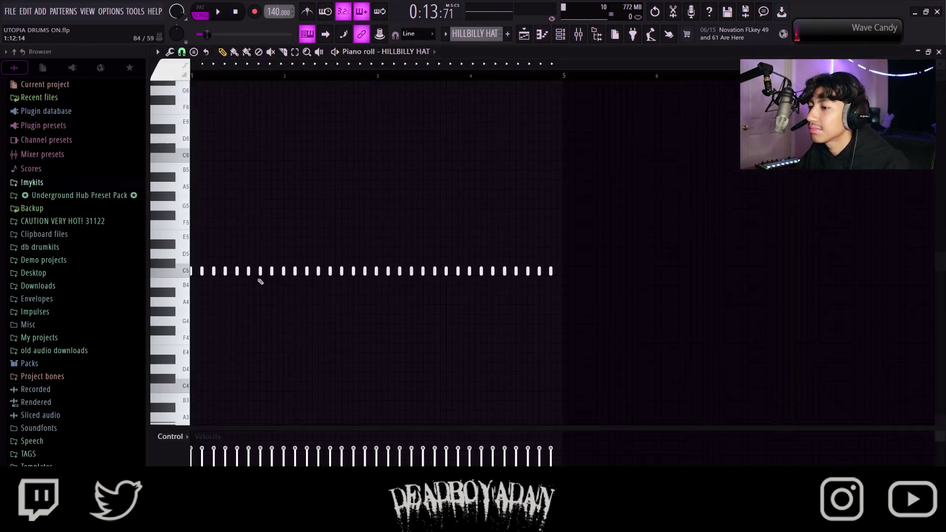
scroll(197, 270, "up", 5)
scroll(203, 273, "up", 1)
left_click(206, 266)
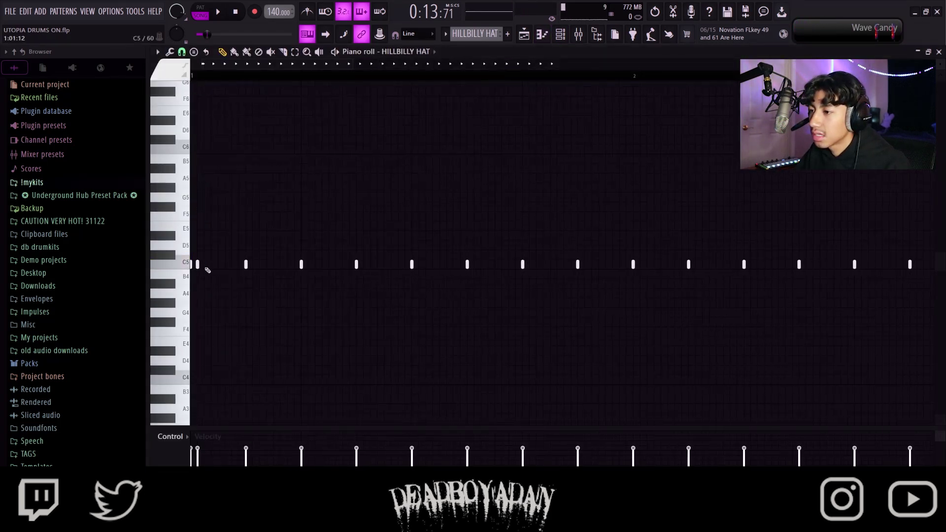
scroll(208, 272, "down", 1)
right_click(200, 265)
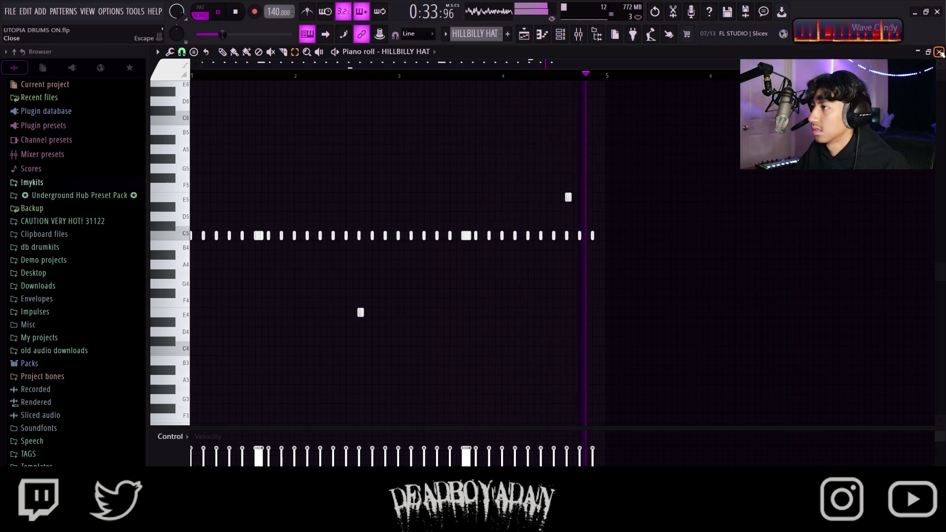
left_click(939, 52)
Step: Check the 007 SNARE pattern's steps in the channel rack and make HILLBILLY HAT the active pattern
key("F6")
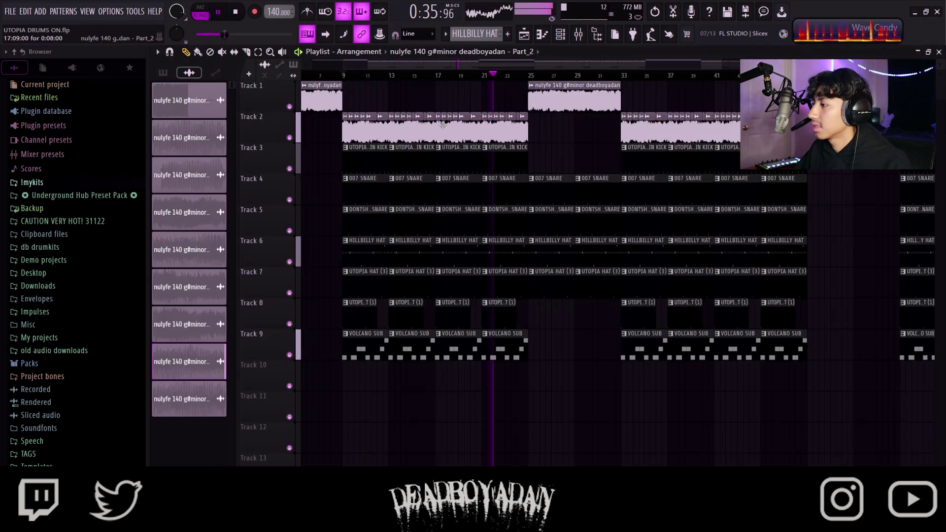
left_click(516, 180)
key("F6")
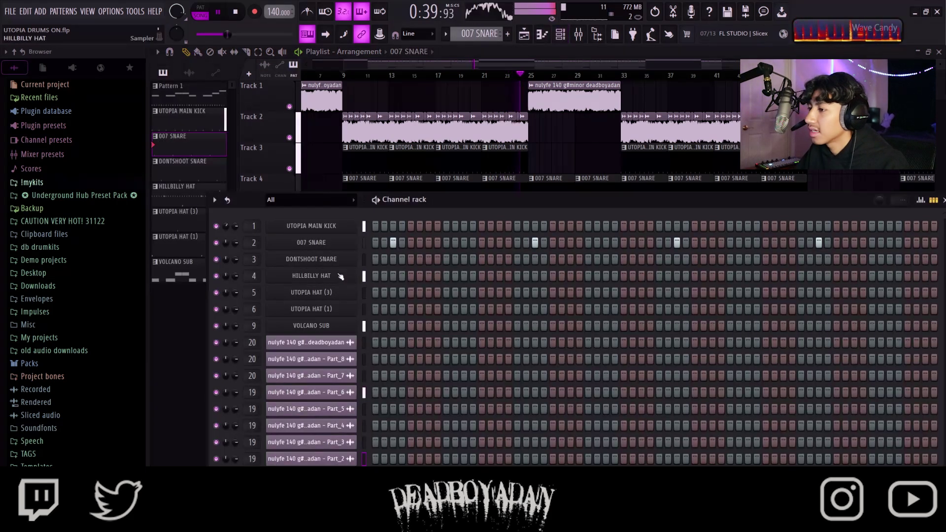
key("F6")
left_click(456, 239)
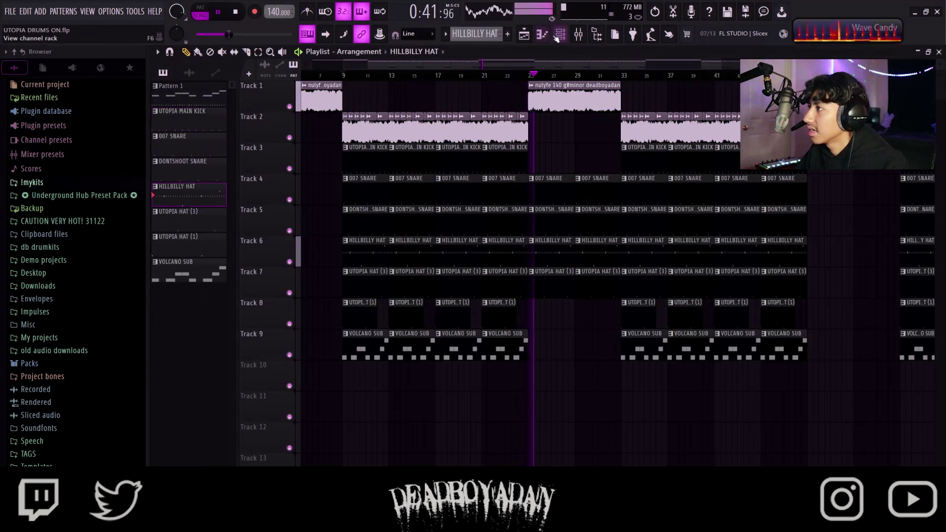